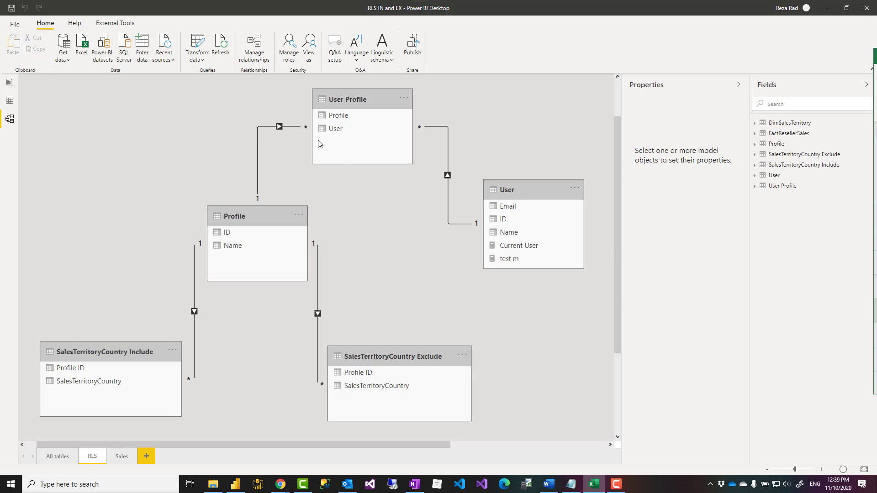
Step: Bring up the DRLS workbook and look over the SalesTerritoryCounty Exclude sheet from profile ID 1
left_click(593, 483)
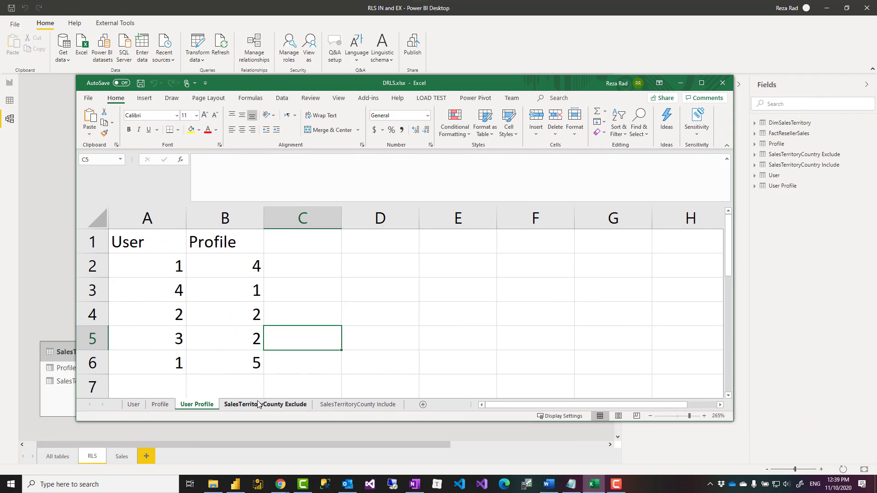
left_click(258, 405)
scroll(136, 264, "up", 10)
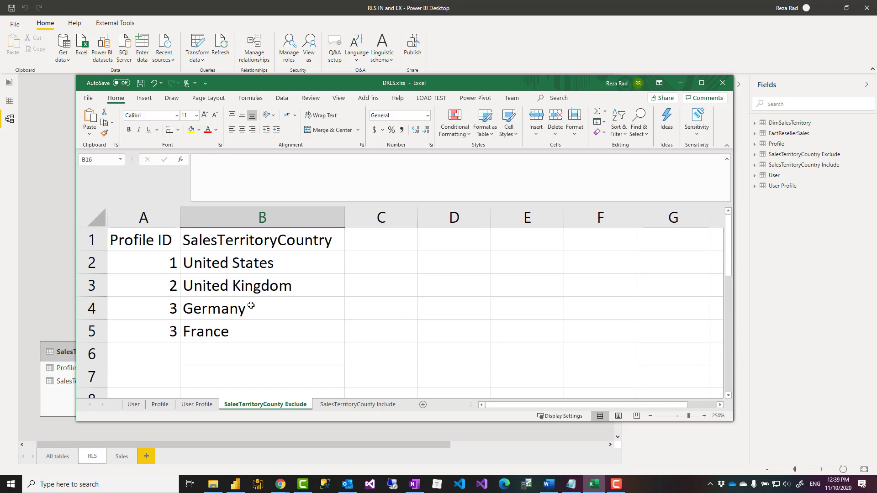
left_click(423, 276)
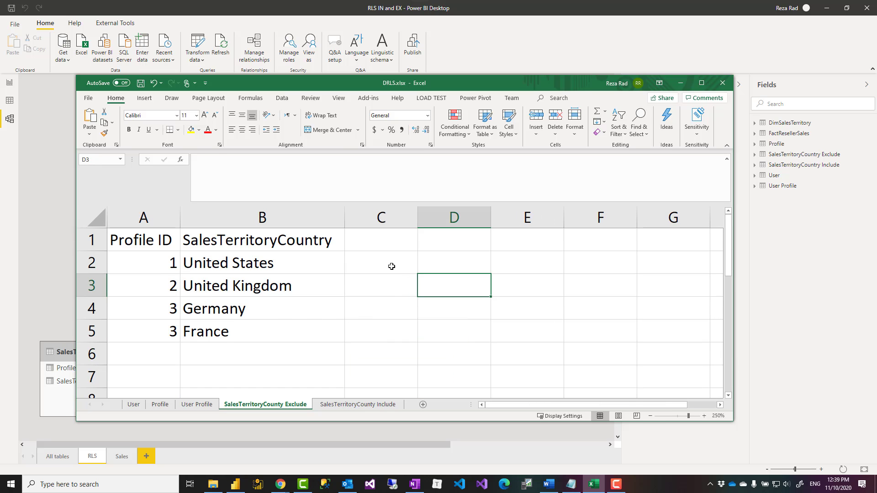
left_click(133, 269)
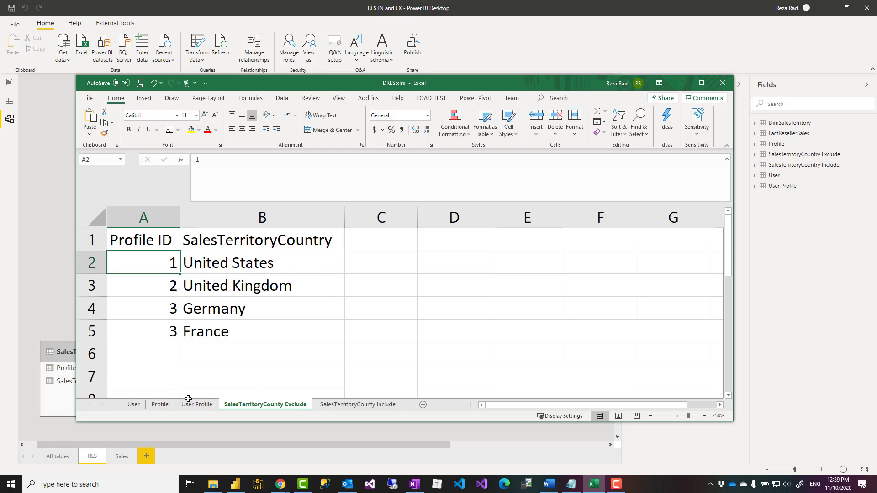
Step: Review the Profile sheet's Everything but USA, Everything but UK and Everything but Europe profiles
left_click(160, 405)
left_click(269, 266)
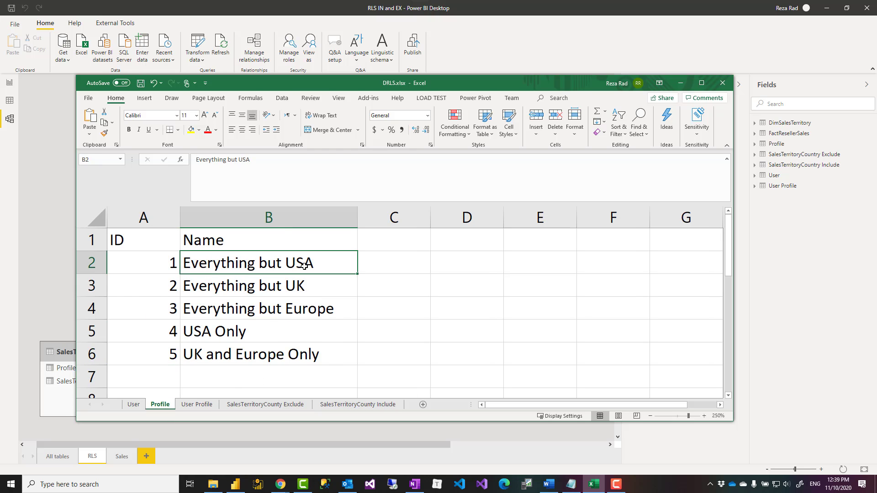
left_click(300, 291)
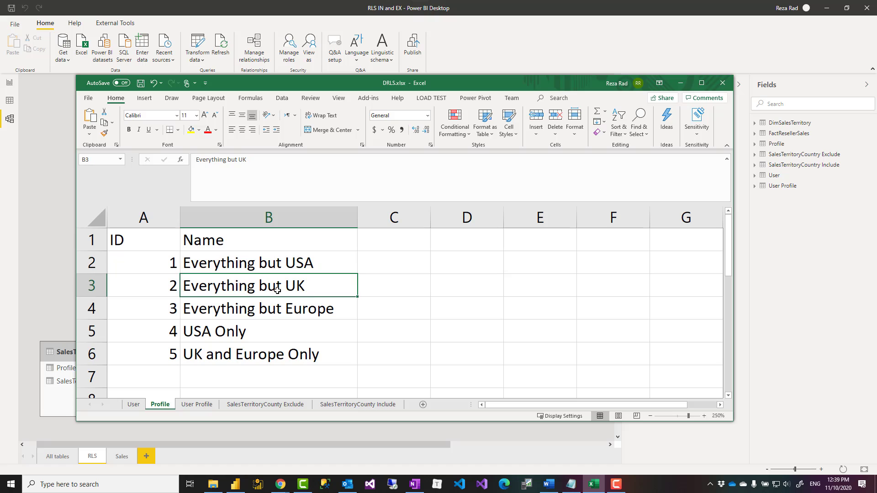
left_click(296, 314)
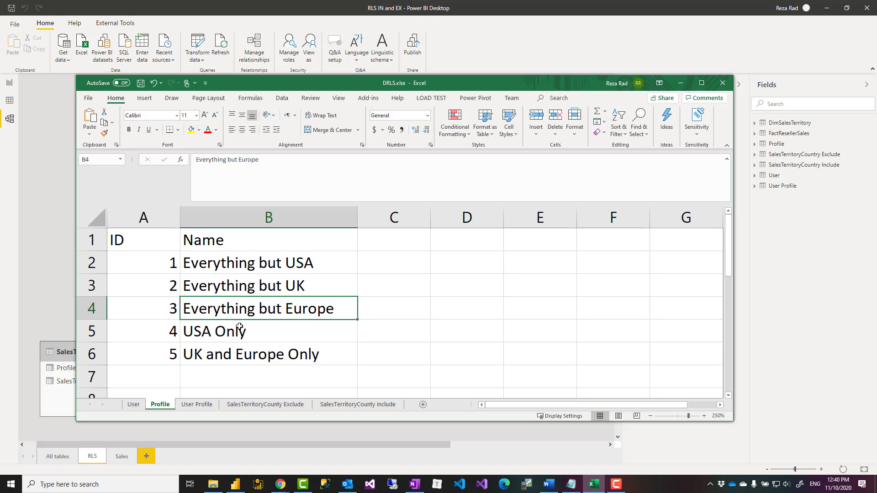
left_click(258, 269)
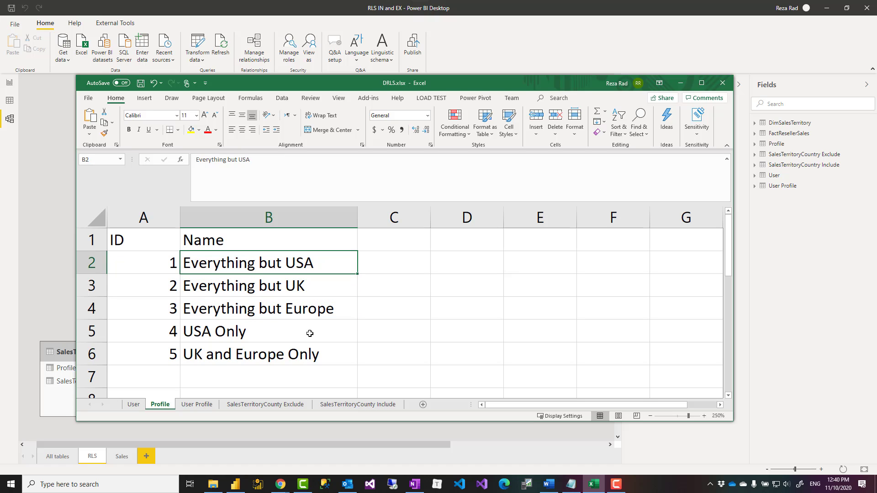
Step: Confirm on the Exclude sheet that profile 1 excludes United States, then return to Power BI
left_click(263, 405)
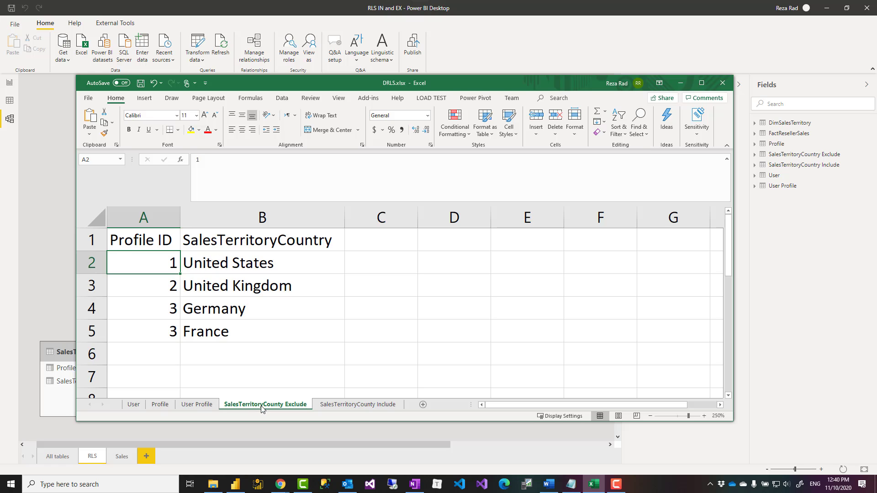
left_click(236, 267)
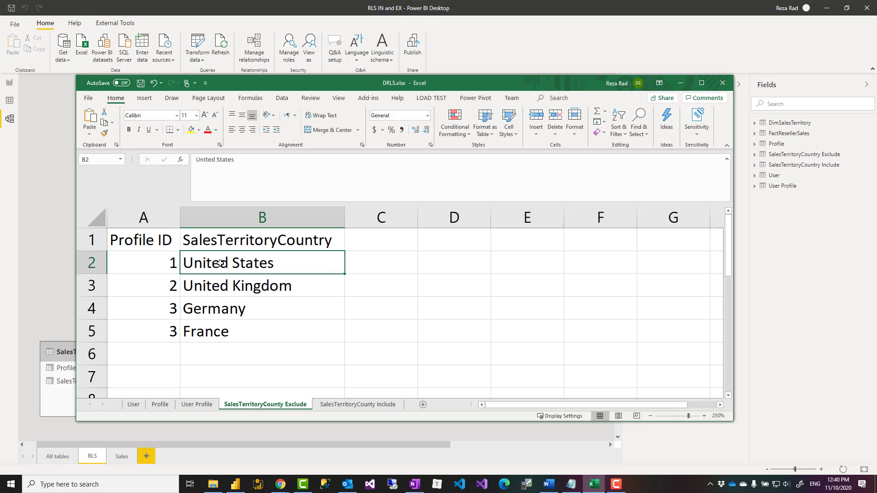
left_click(155, 264)
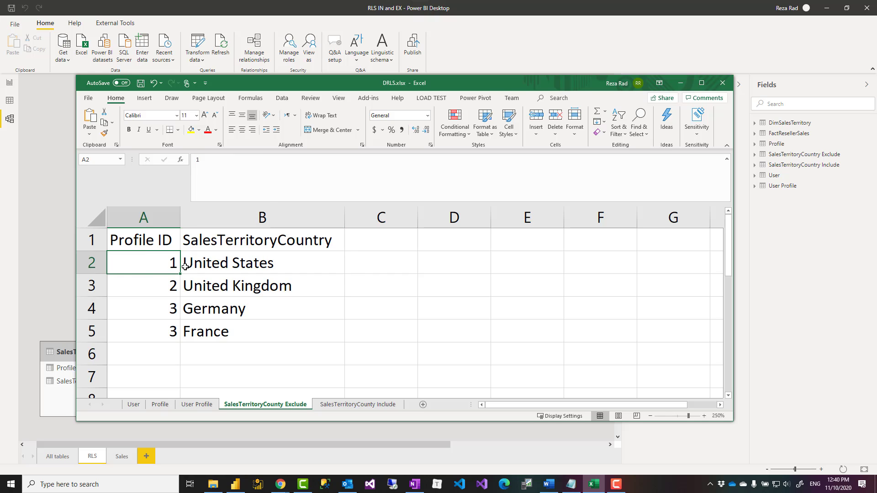
left_click(229, 265)
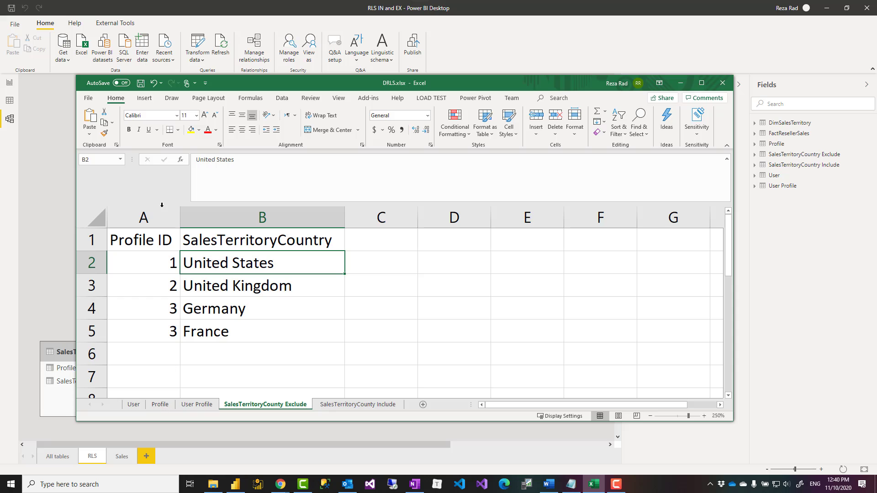
left_click(49, 157)
left_click(9, 83)
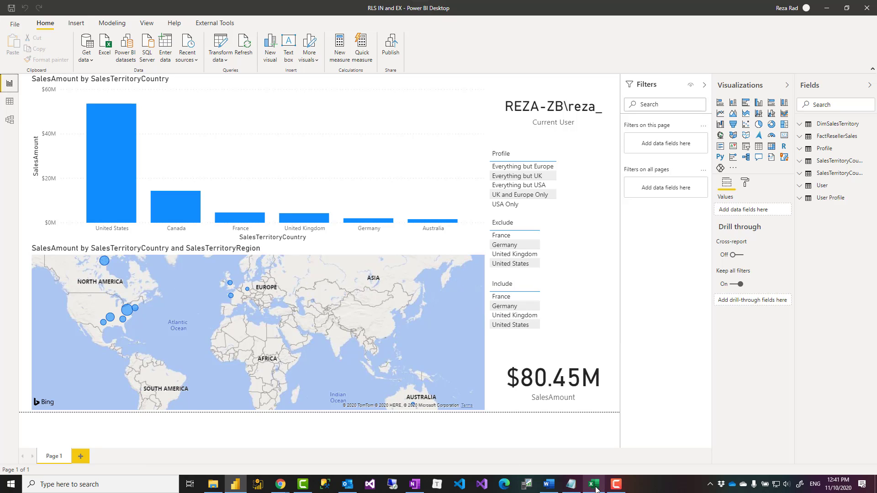
mouse_move(595, 489)
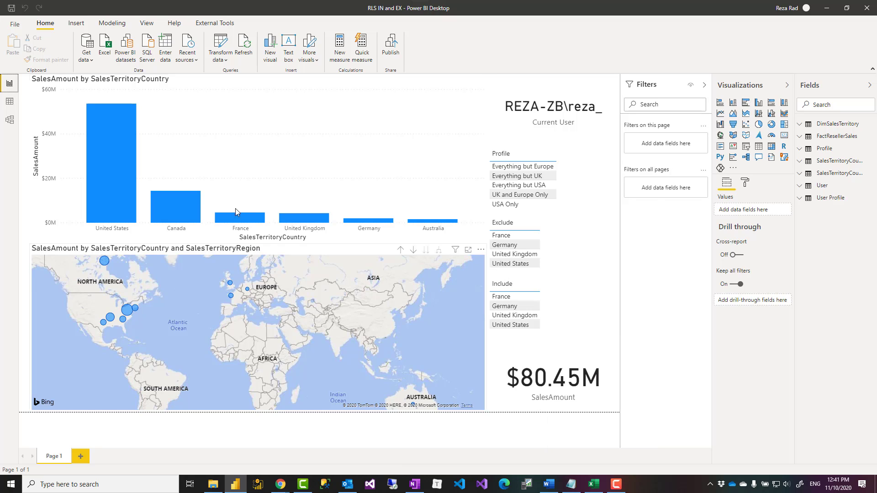
Step: Bring up the DRLS workbook and compare the SalesTerritoryCounty Include and Exclude sheets
left_click(597, 490)
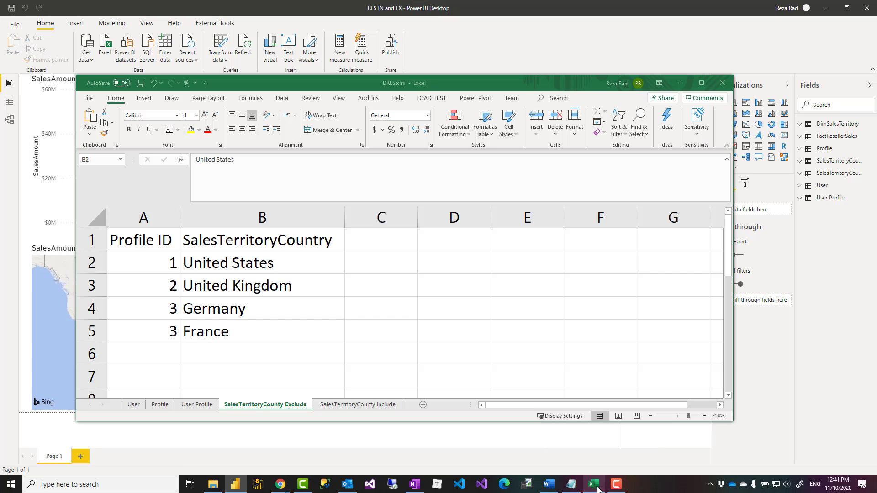
left_click(346, 404)
left_click(265, 408)
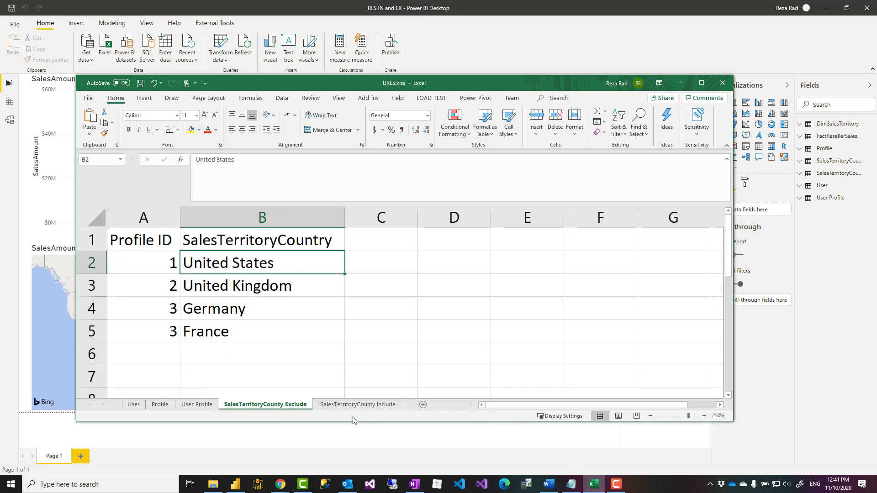
left_click(354, 405)
scroll(155, 281, "up", 5)
scroll(154, 282, "up", 3)
left_click(264, 405)
Step: Walk the Exclude rows: profile 1 excludes United States, profile 2 United Kingdom, profile 3 two countries
left_click(154, 241)
left_click(227, 242)
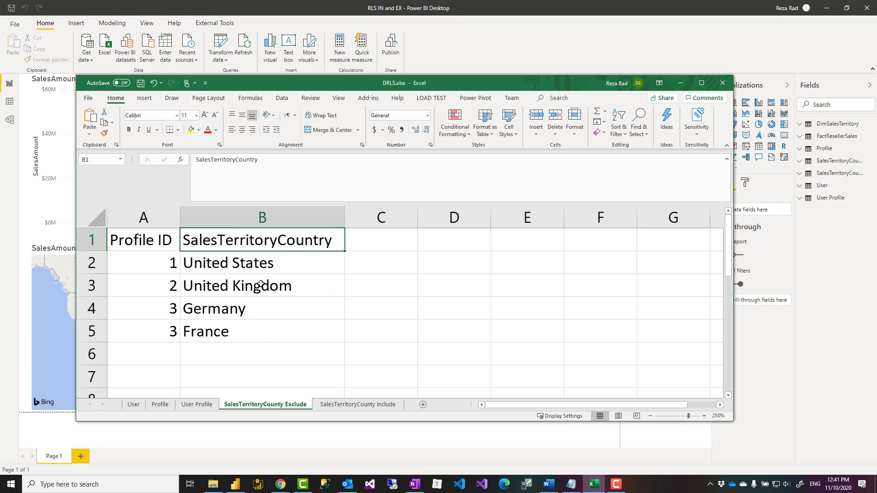
left_click(154, 263)
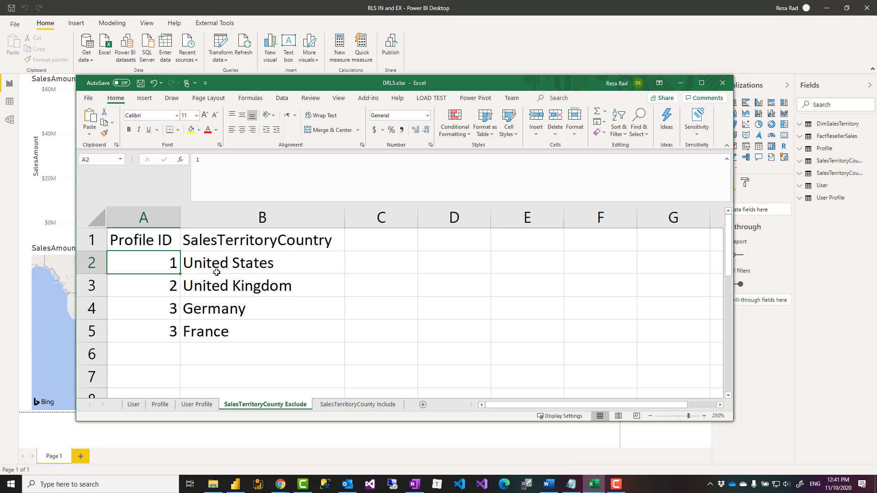
left_click(236, 269)
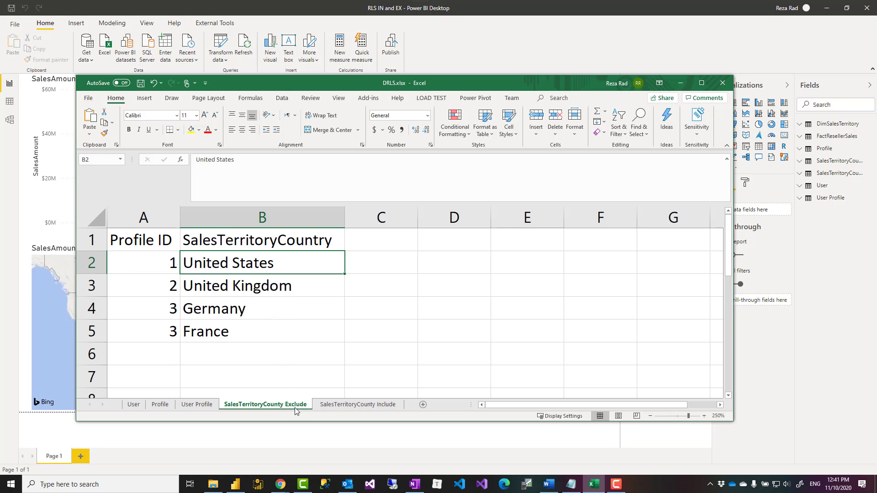
left_click(160, 288)
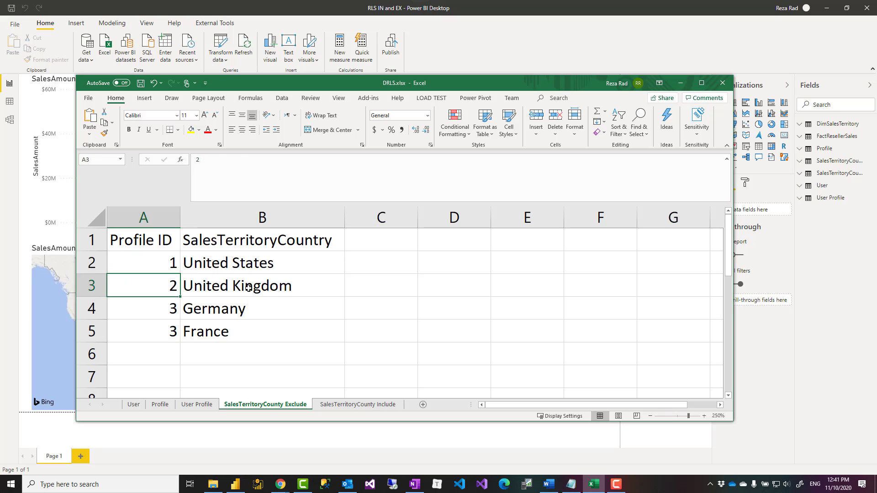
left_click(248, 289)
left_click(163, 309)
left_click(163, 329)
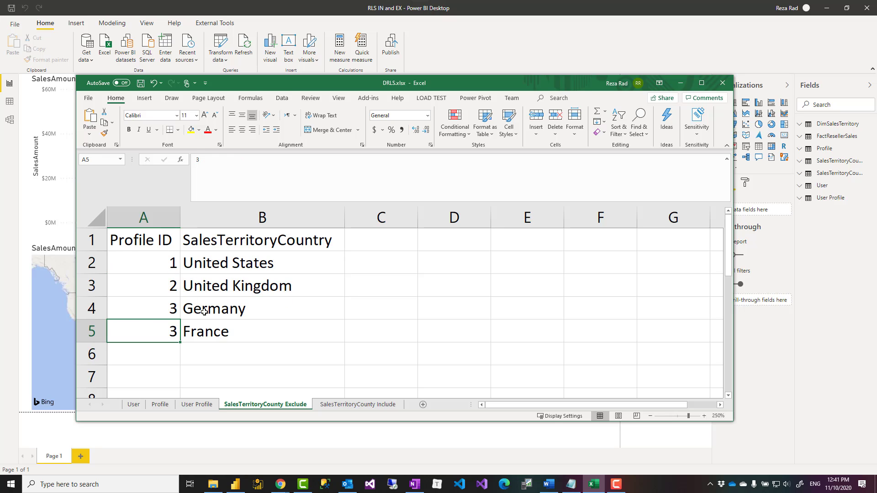
Step: On the Include sheet, show profile 4 includes United States and profile 5 United Kingdom, Germany, France
left_click(370, 405)
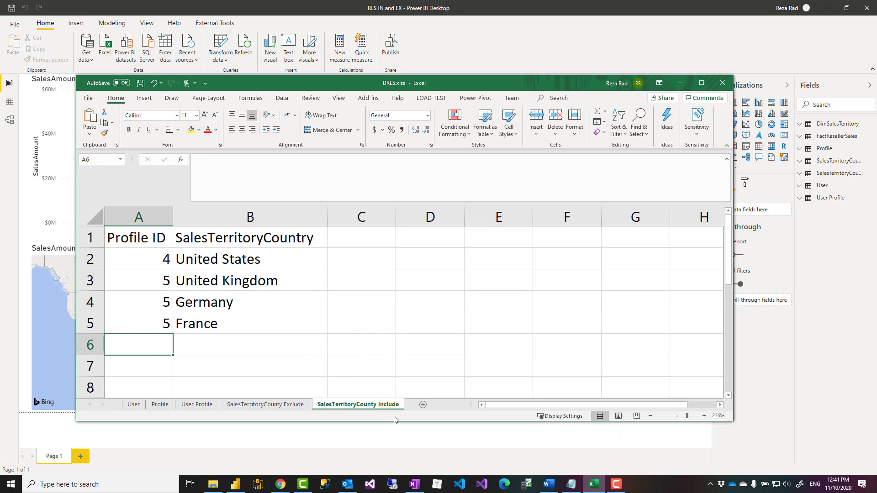
left_click(161, 263)
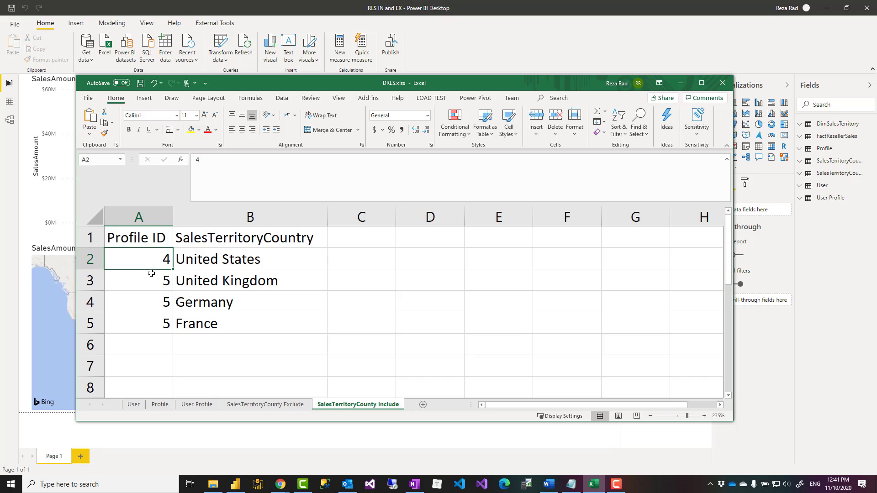
left_click(218, 263)
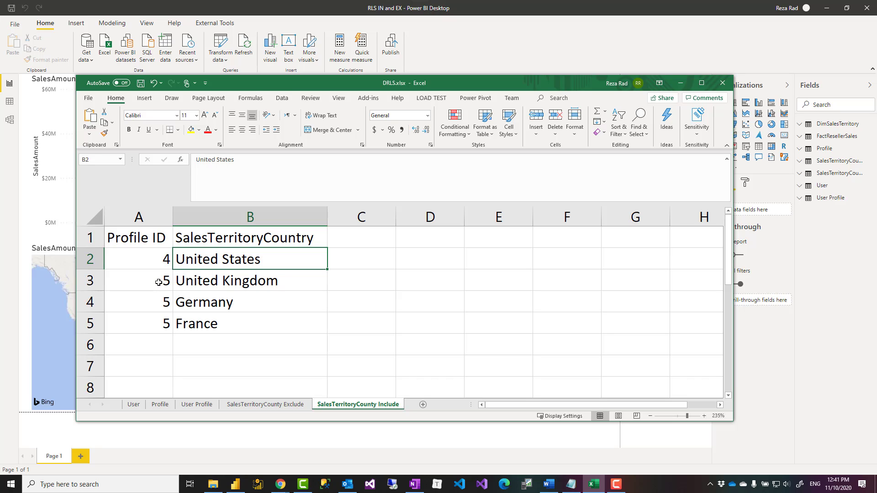
left_click_drag(158, 282, 157, 322)
left_click_drag(212, 280, 211, 321)
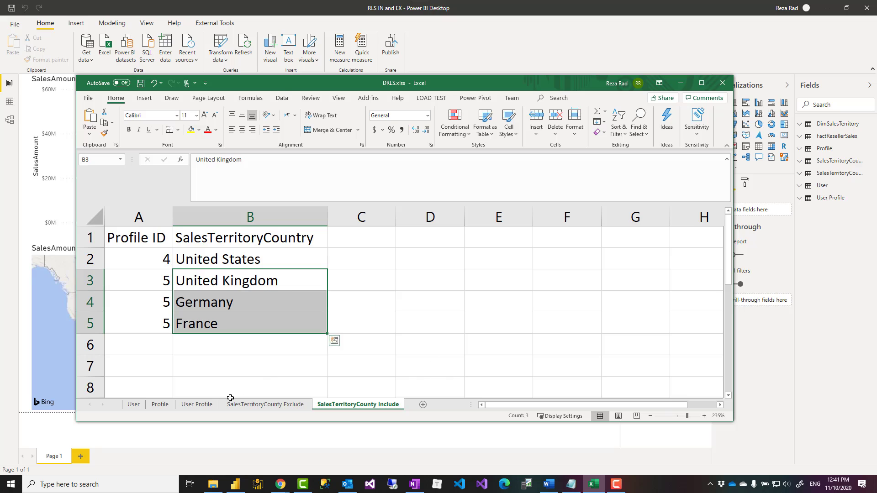
Step: Match profile IDs to names (Everything but USA, UK, Europe, USA Only), then return to Power BI
left_click(160, 404)
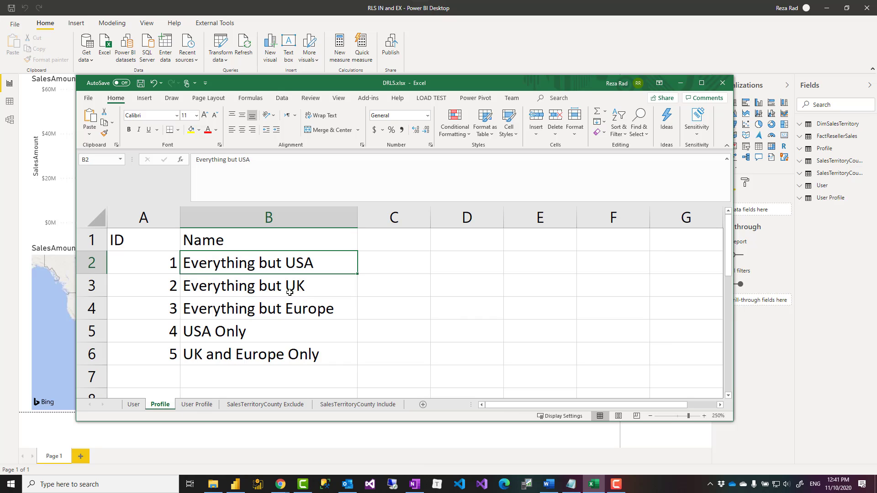
left_click(359, 291)
left_click_drag(219, 264, 210, 303)
left_click(169, 258)
left_click(212, 285)
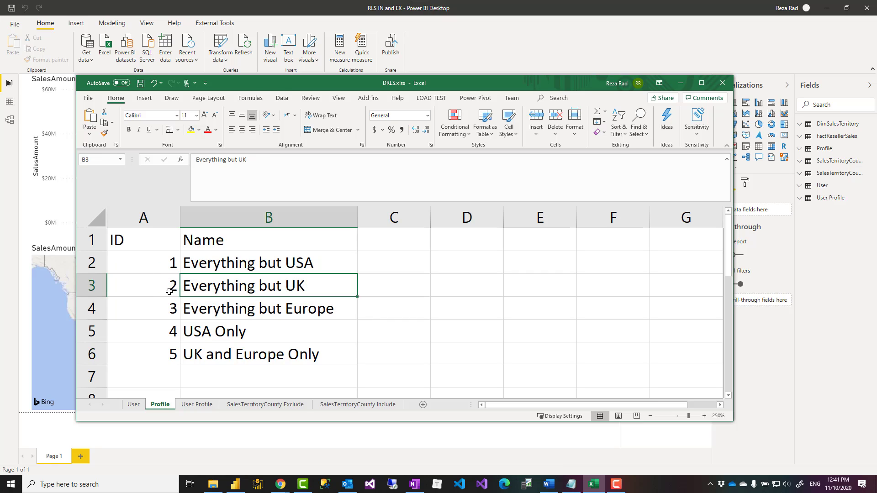
left_click(215, 307)
left_click(173, 315)
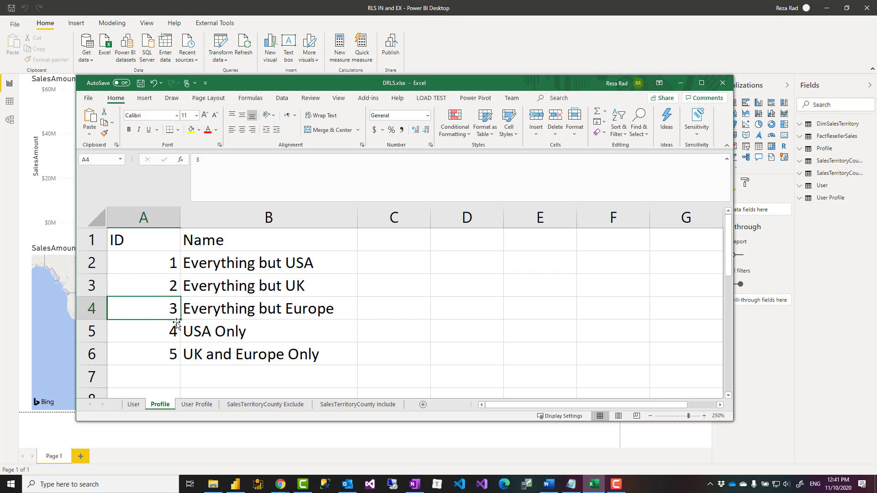
left_click(202, 332)
left_click(167, 336)
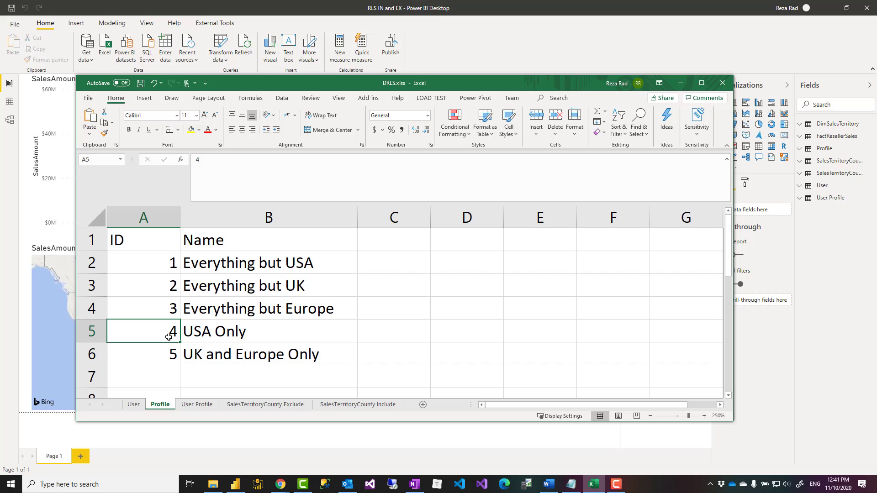
left_click(259, 404)
left_click(361, 404)
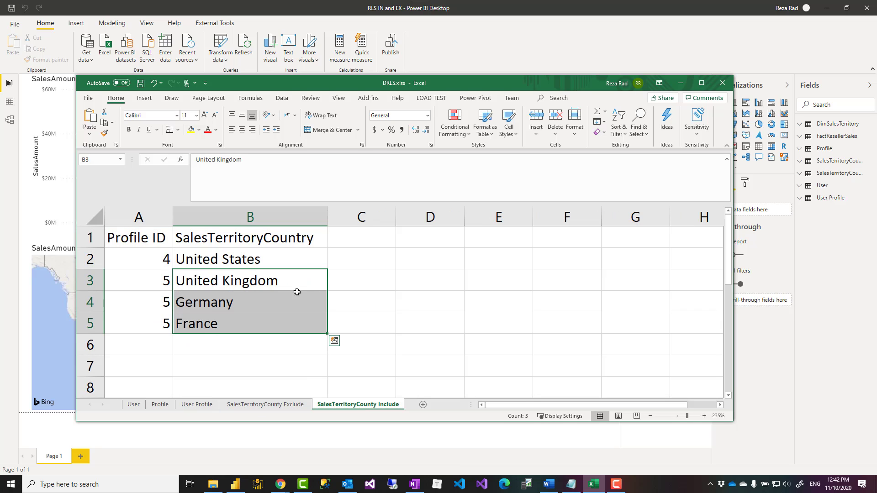
left_click(470, 53)
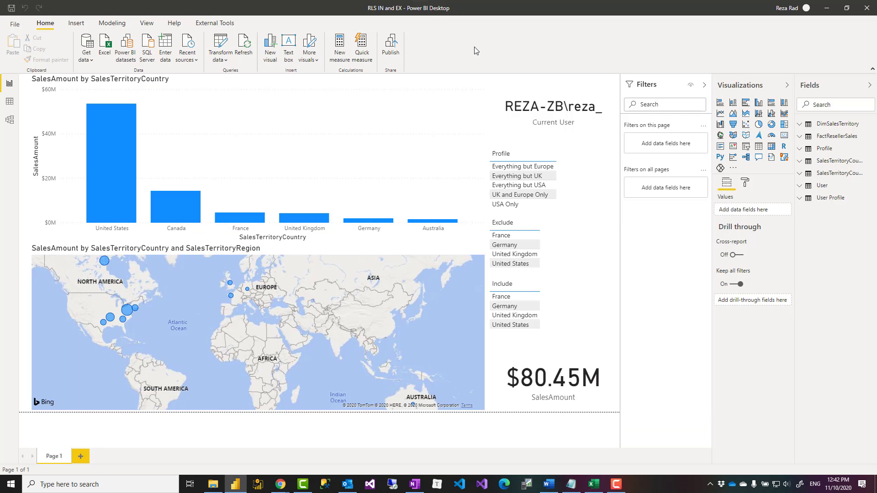
Step: Switch to Model view and select the Profile table in the RLS layout diagram
left_click(9, 120)
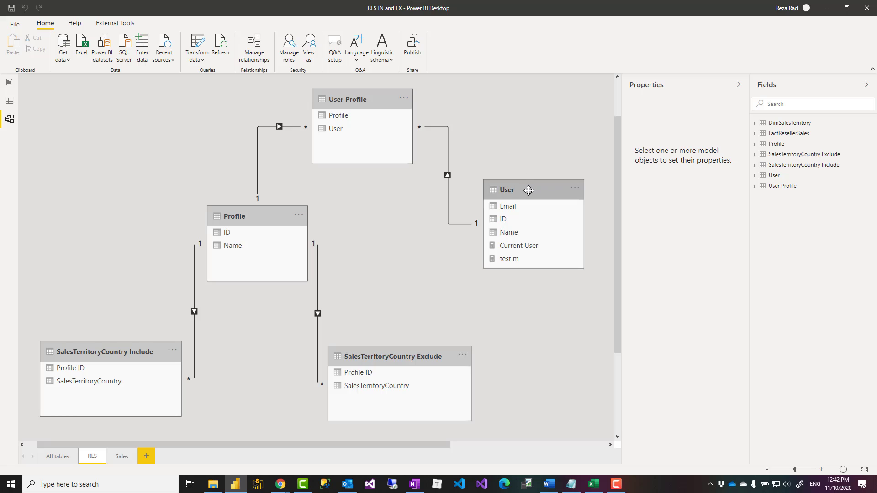
left_click(245, 218)
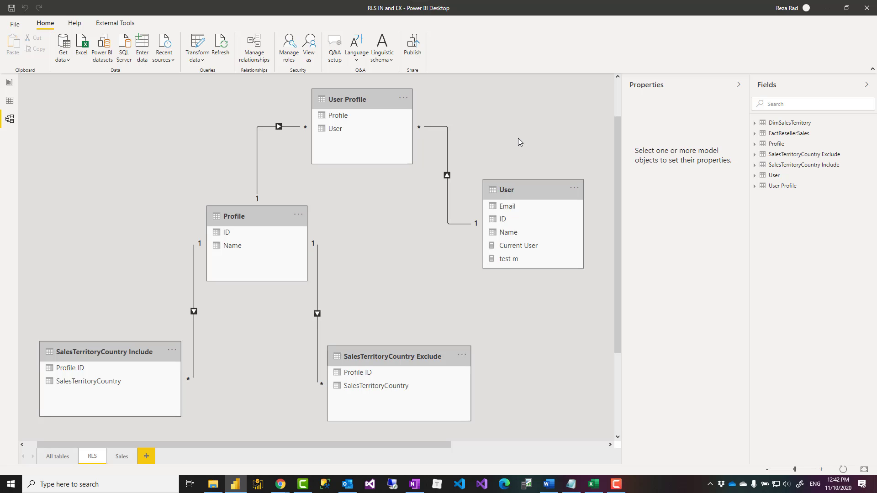
Step: Browse the All tables and Sales layouts, check the country sales bar chart, then return to All tables
left_click(59, 457)
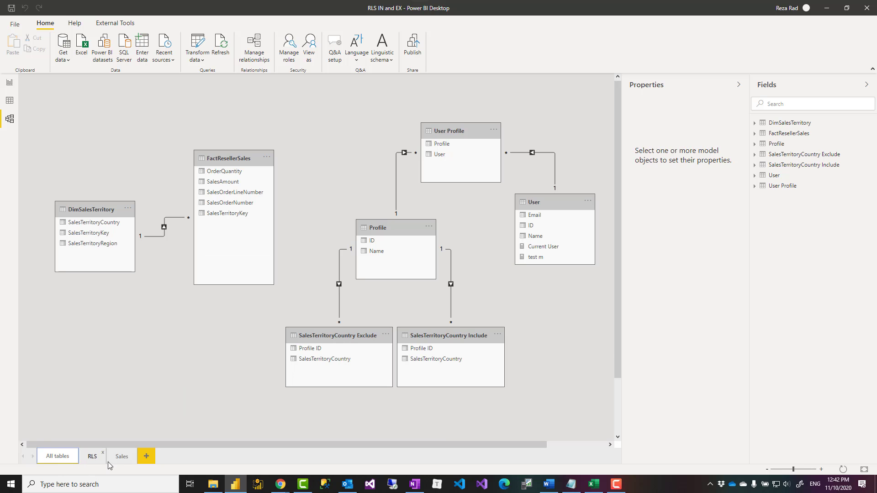
left_click(121, 457)
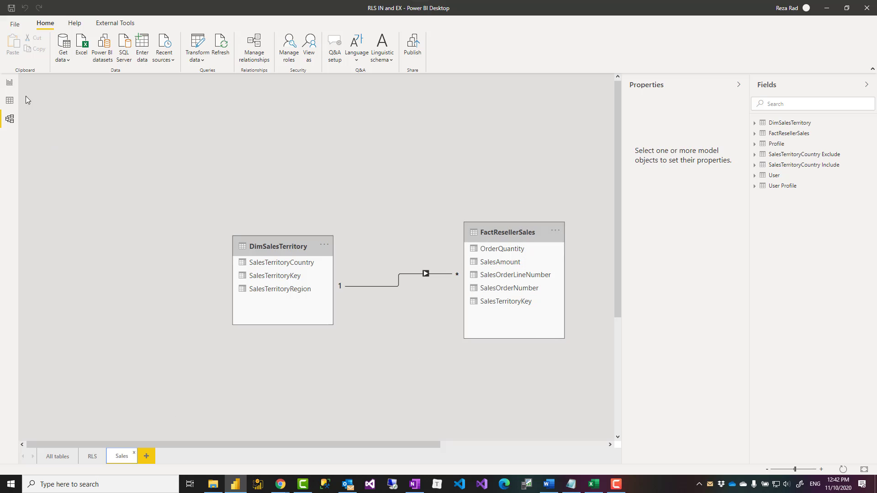
left_click(11, 84)
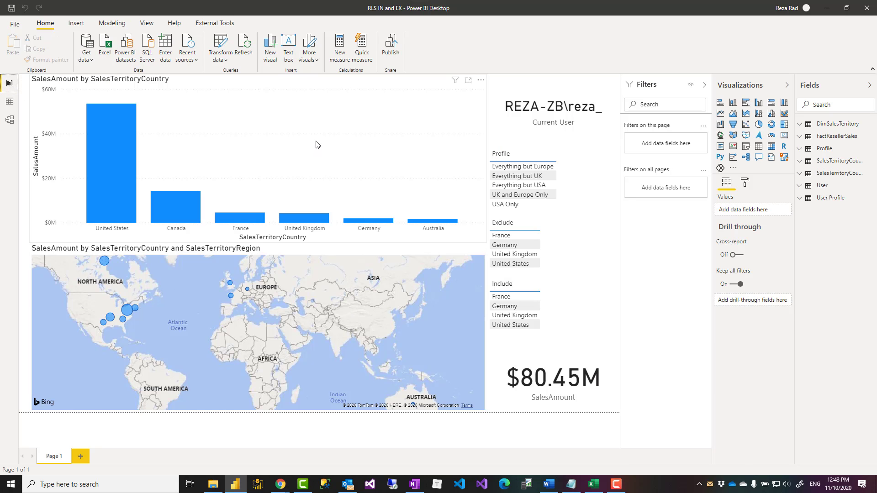
left_click(127, 183)
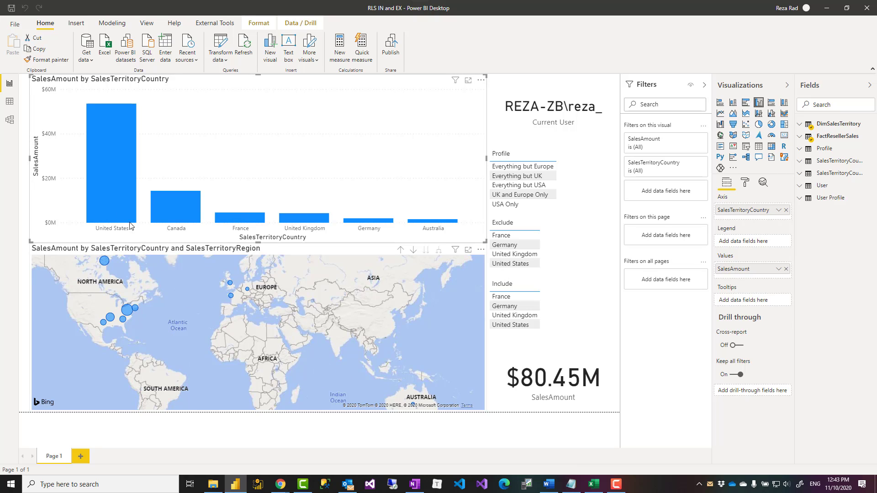
left_click(10, 119)
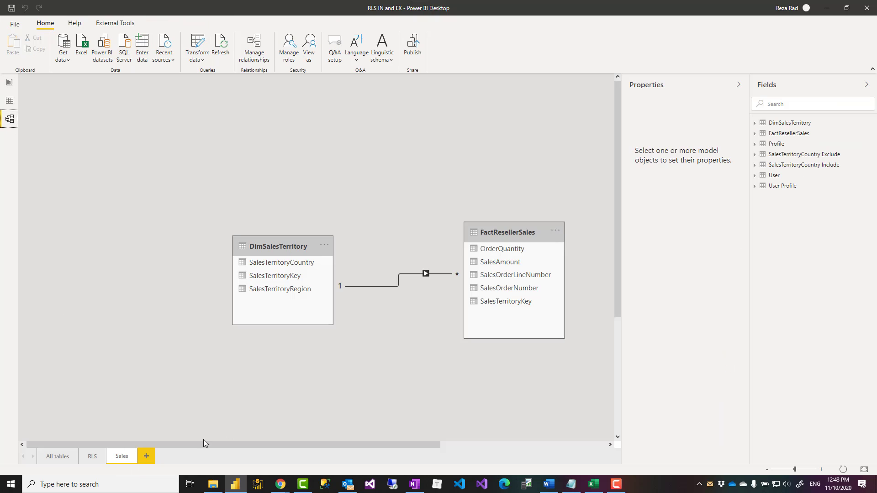
left_click(58, 456)
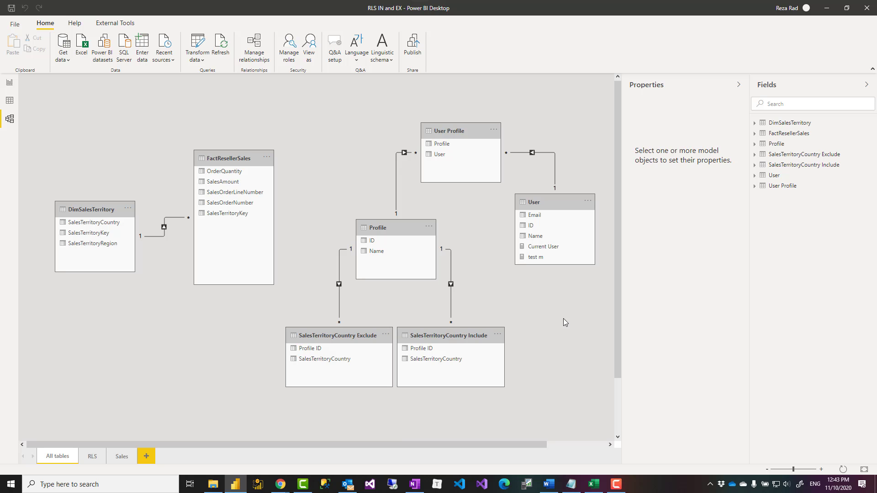
Step: Open Manage roles and inspect the User table filter using userprincipalname()
left_click(295, 50)
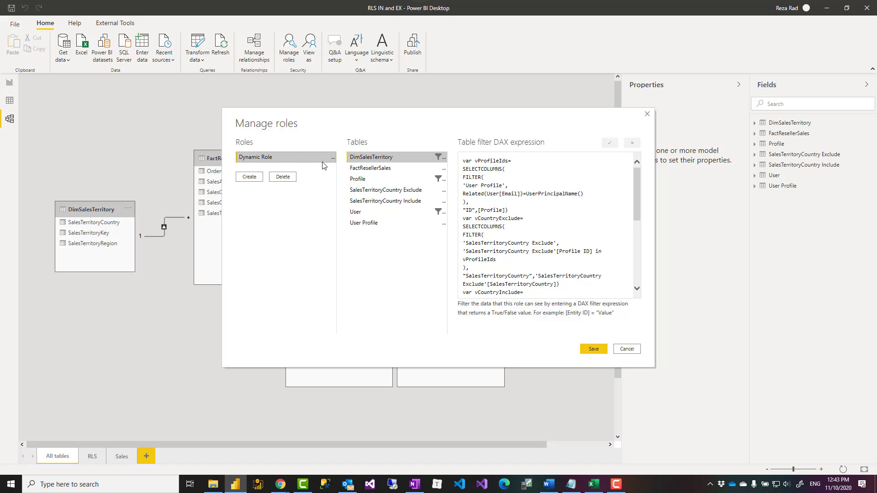
left_click(388, 214)
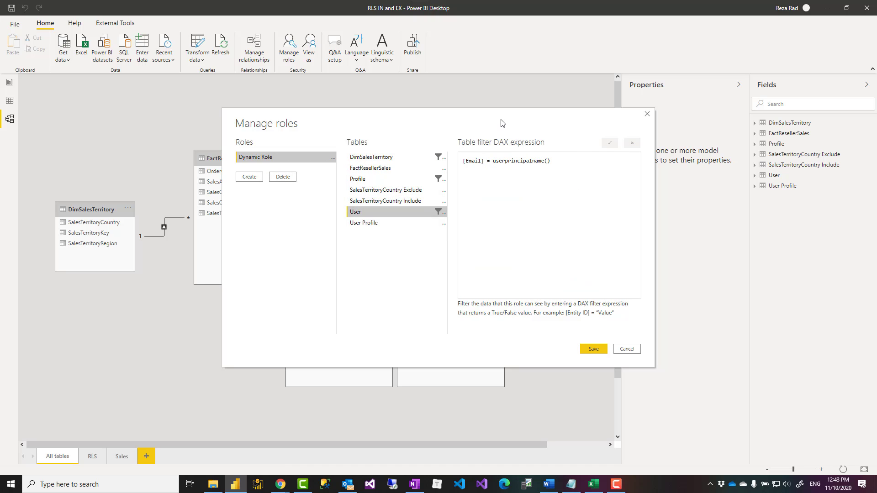
left_click_drag(503, 122, 675, 220)
left_click_drag(634, 250, 337, 224)
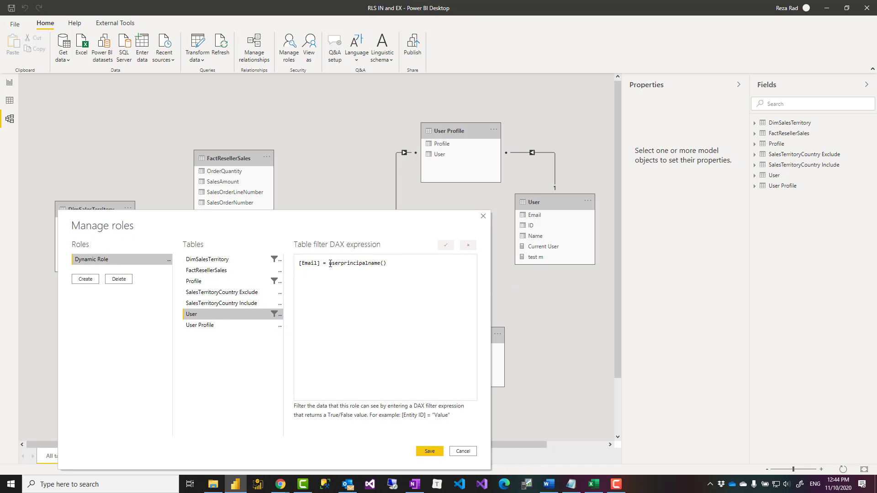
left_click_drag(330, 263, 387, 264)
left_click_drag(392, 219, 398, 208)
left_click(399, 250)
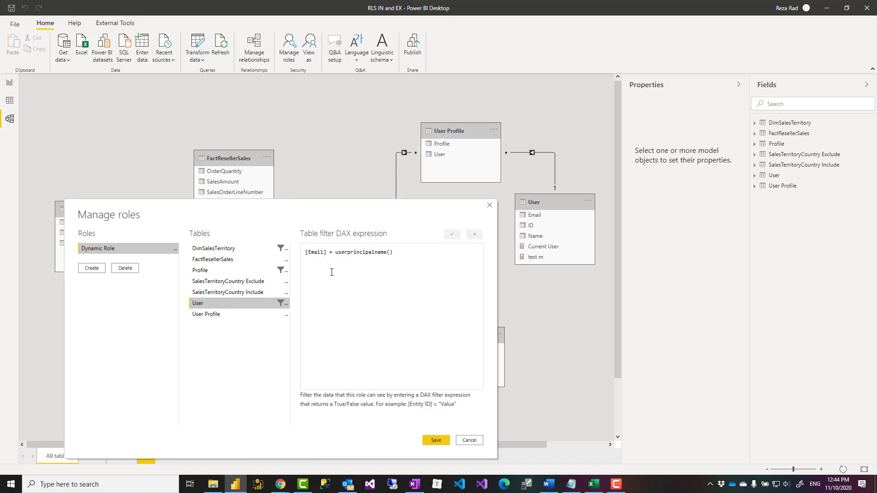
Step: Reposition the Manage roles dialog and inspect the Profile table's role filter
left_click_drag(403, 216, 393, 272)
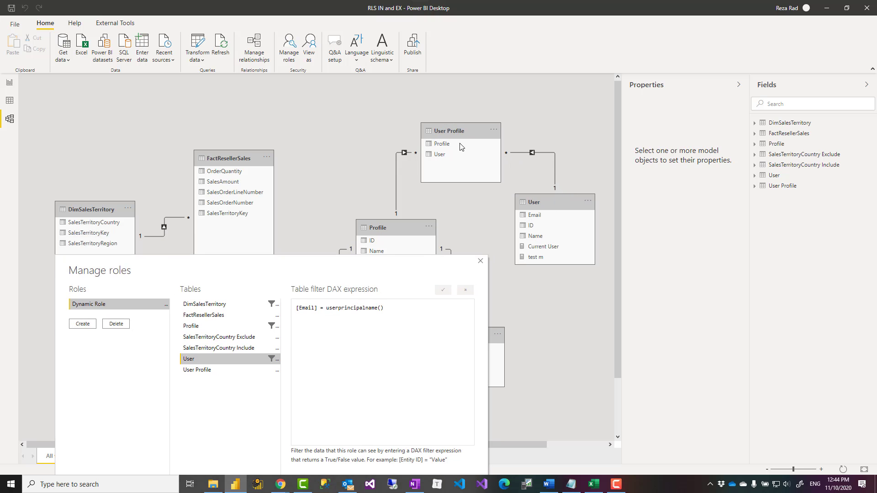
left_click_drag(309, 265, 653, 265)
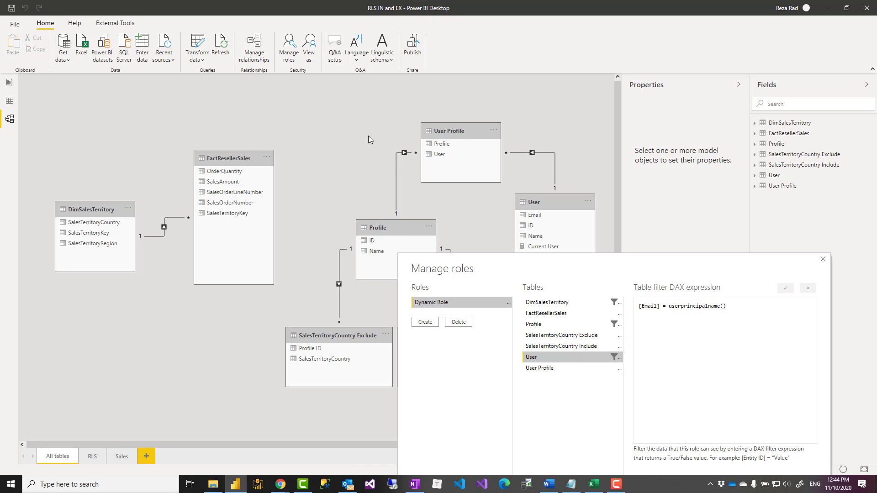
left_click_drag(492, 265, 365, 261)
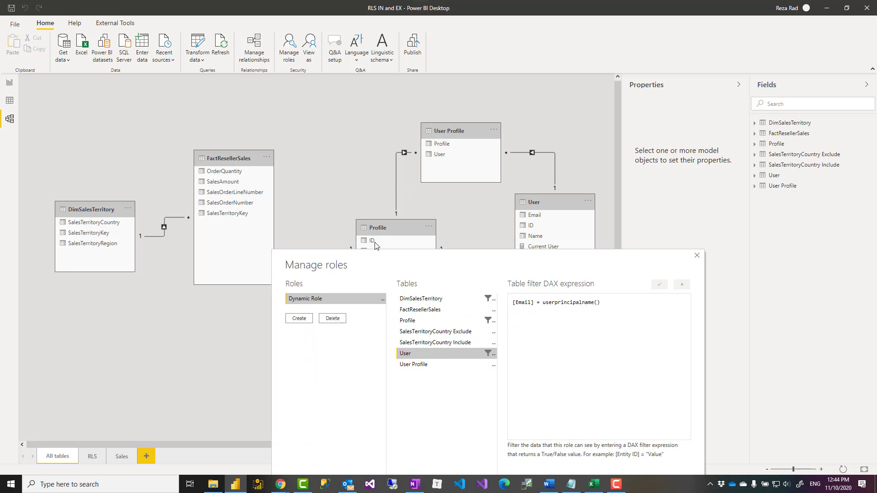
left_click(420, 321)
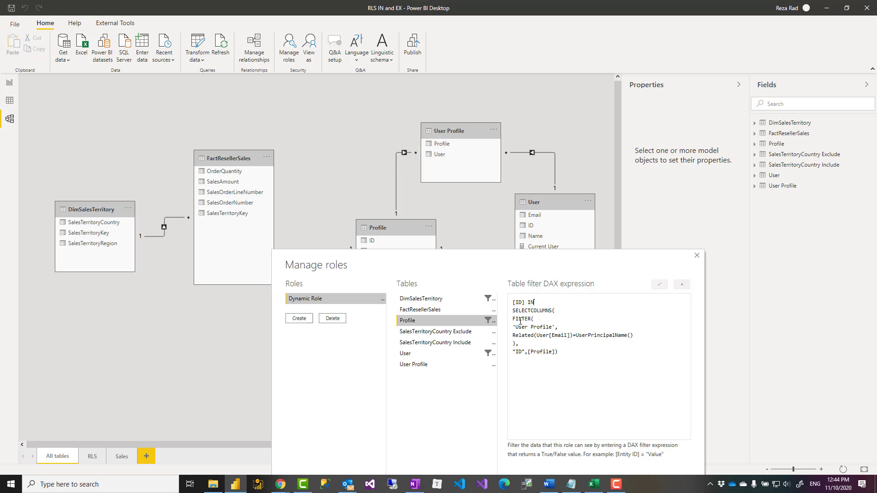
left_click_drag(540, 261, 497, 354)
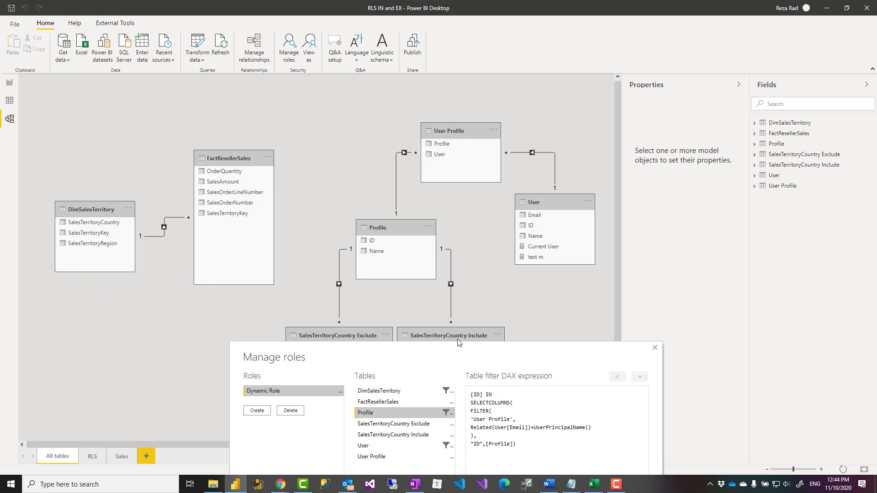
left_click_drag(462, 350, 598, 211)
Step: Show the DimSalesTerritory filter and highlight vProfileIds with its UserPrincipalName comparison
left_click(544, 259)
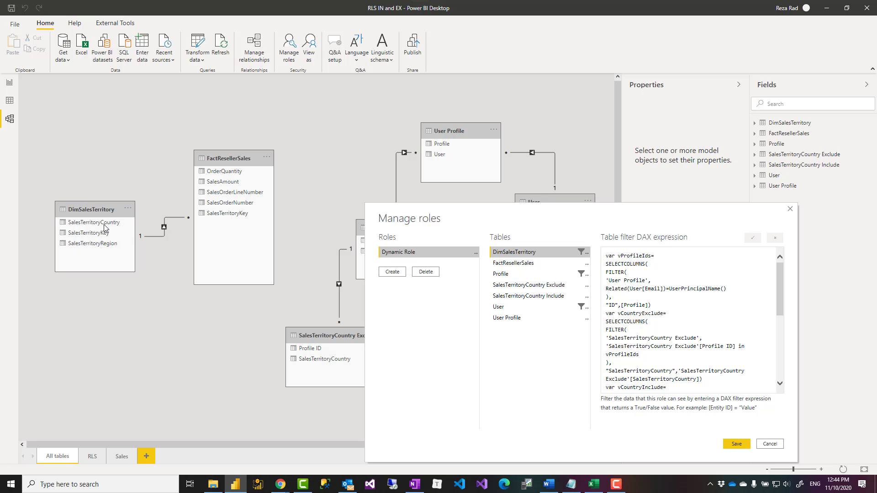
left_click_drag(589, 212, 410, 172)
scroll(470, 258, "down", 6)
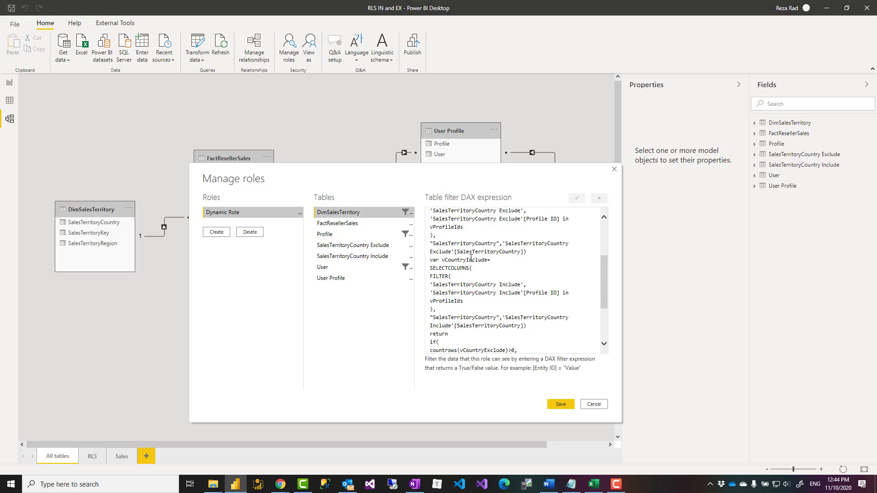
scroll(471, 270, "up", 7)
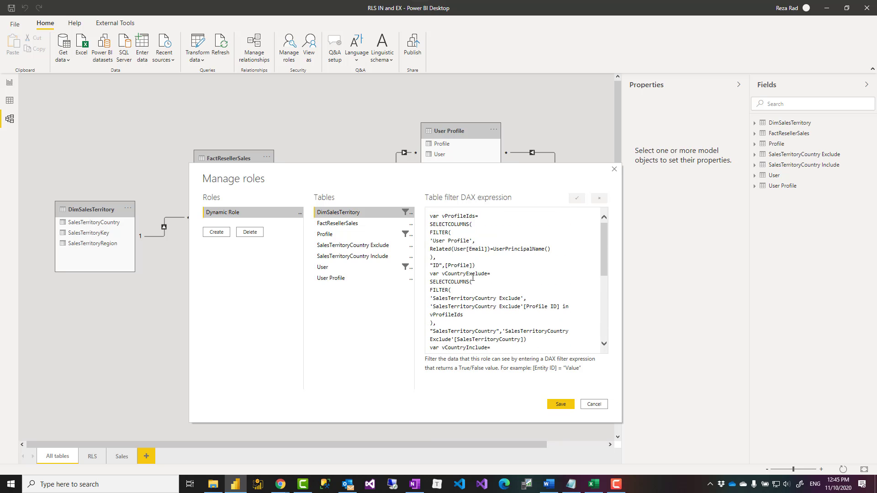
scroll(467, 271, "down", 4)
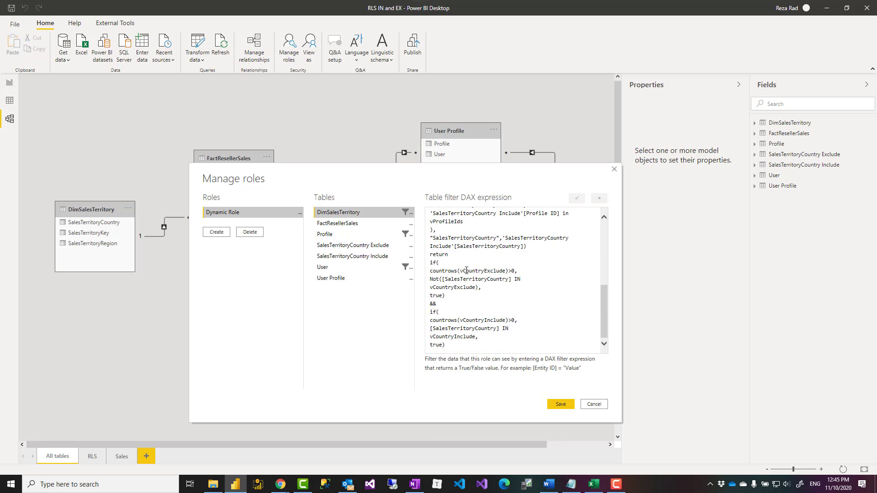
scroll(466, 270, "up", 7)
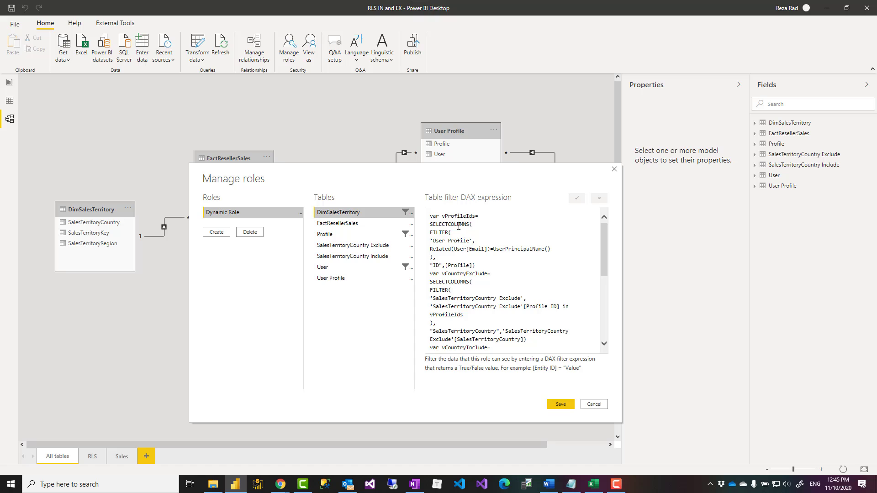
left_click_drag(442, 216, 475, 216)
left_click_drag(551, 249, 431, 222)
left_click(436, 256)
left_click(466, 216)
double_click(466, 216)
Step: Highlight the vCountryExclude definition on 'SalesTerritoryCountry Exclude' and the vCountryInclude variable
scroll(466, 240, "down", 1)
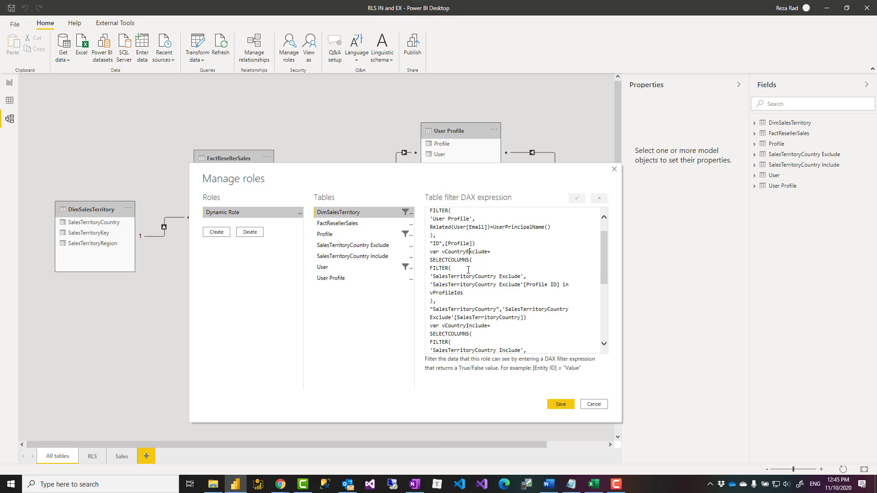
scroll(461, 260, "down", 1)
left_click_drag(442, 231, 525, 293)
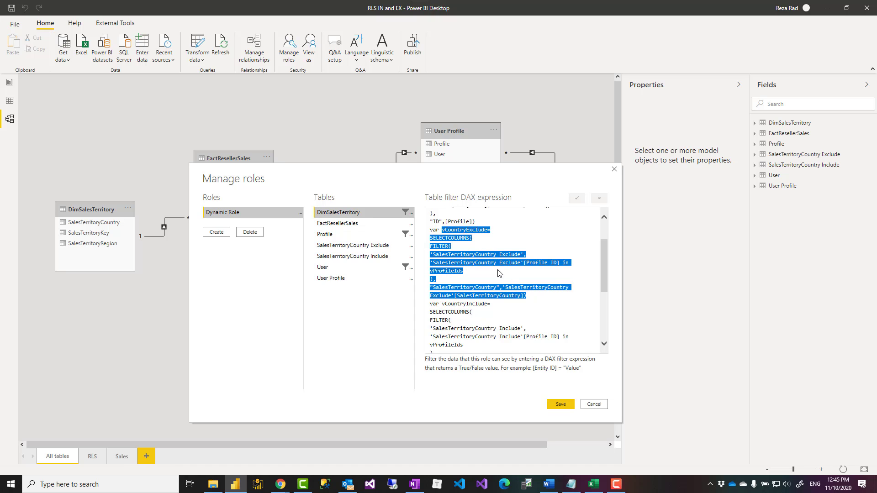
left_click(469, 255)
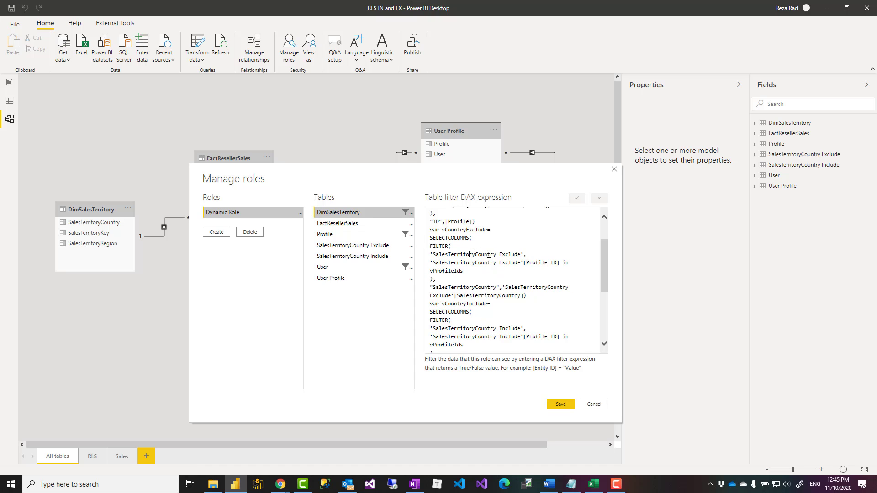
double_click(522, 254)
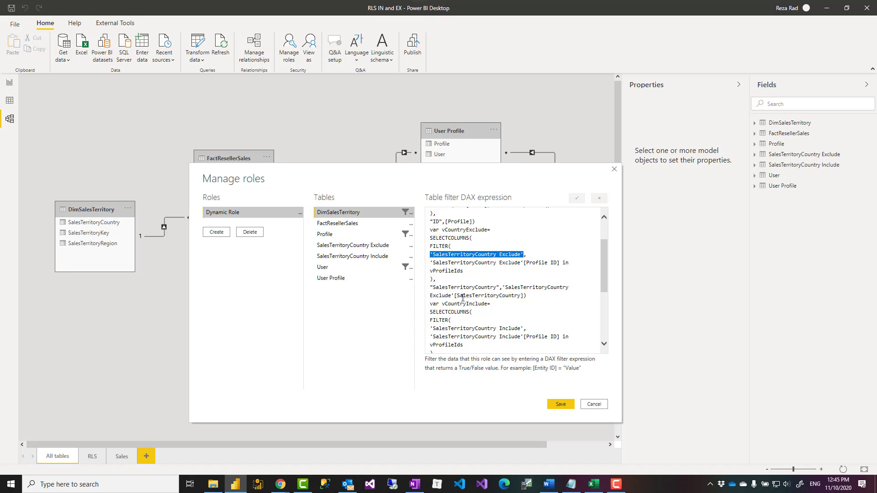
scroll(489, 279, "down", 2)
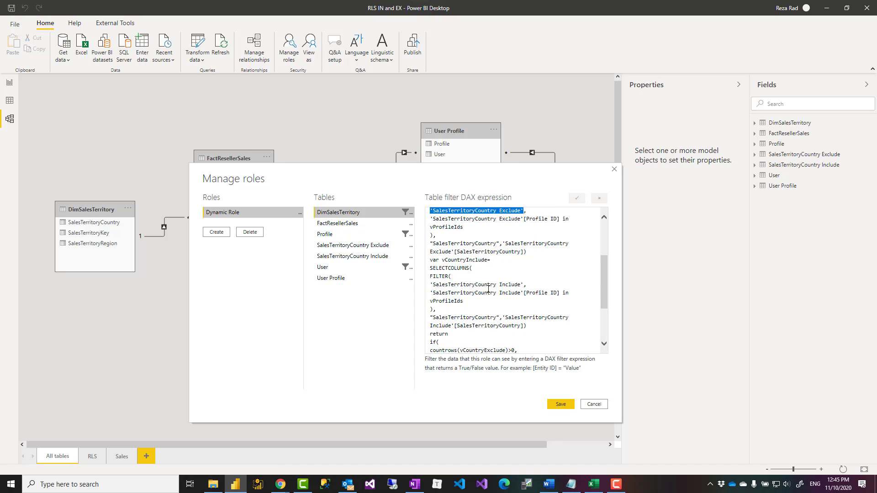
left_click_drag(441, 260, 487, 260)
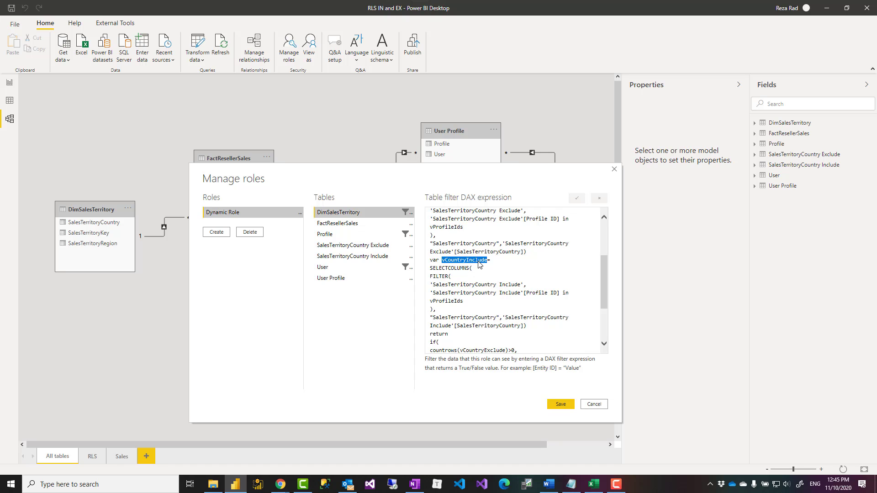
double_click(512, 284)
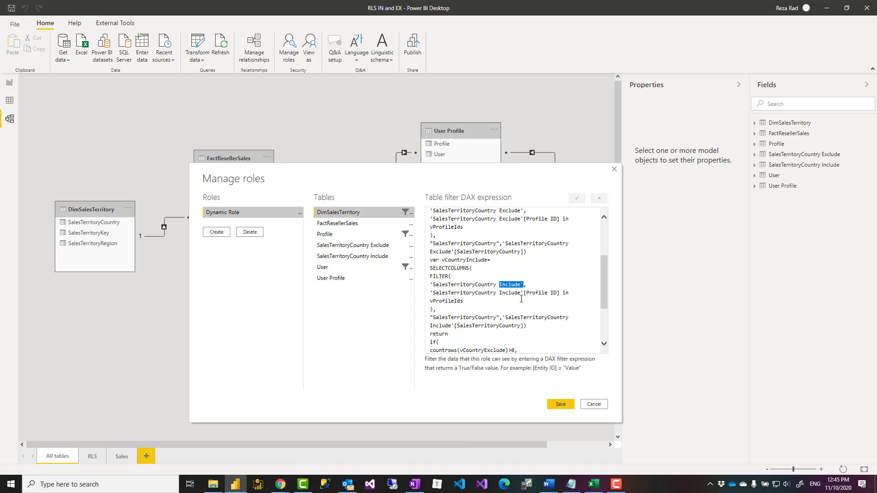
double_click(445, 302)
scroll(446, 269, "up", 4)
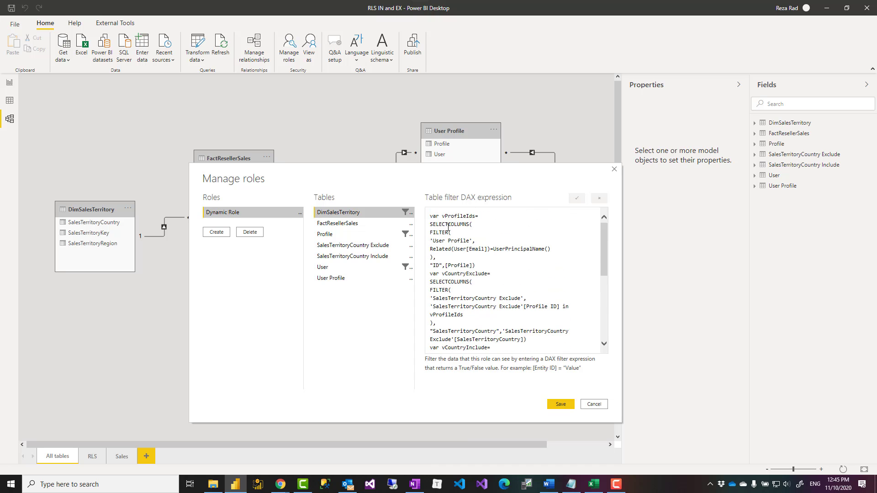
scroll(465, 230, "down", 3)
scroll(461, 251, "down", 1)
scroll(460, 260, "up", 2)
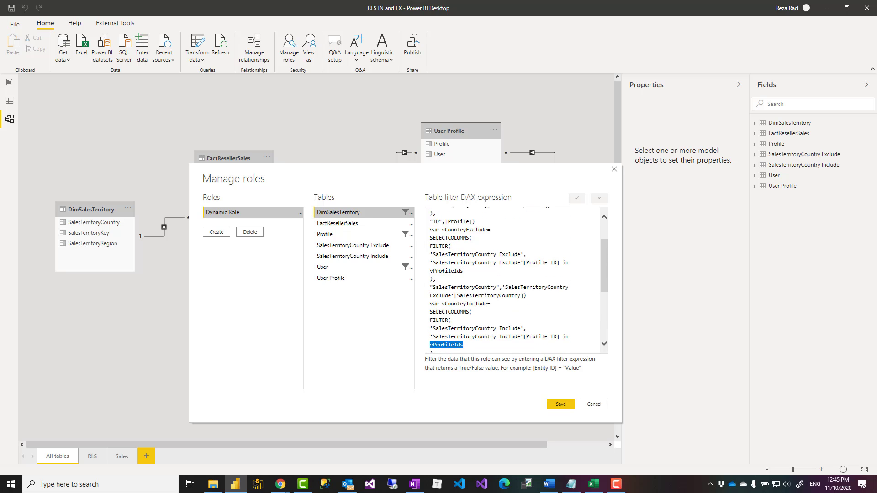
scroll(452, 270, "up", 2)
scroll(452, 274, "down", 1)
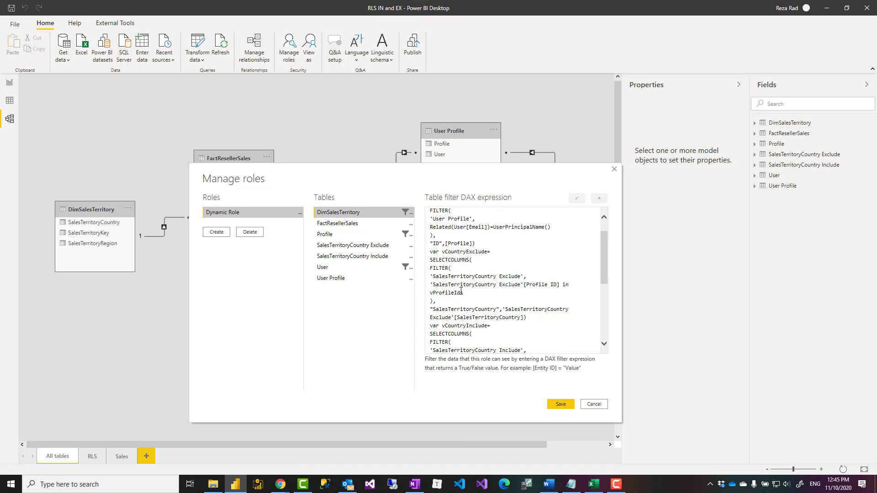
double_click(459, 326)
double_click(469, 253)
double_click(468, 325)
double_click(469, 251)
double_click(465, 325)
scroll(479, 263, "down", 5)
scroll(449, 312, "down", 1)
double_click(435, 256)
left_click(435, 274)
left_click_drag(430, 271, 510, 271)
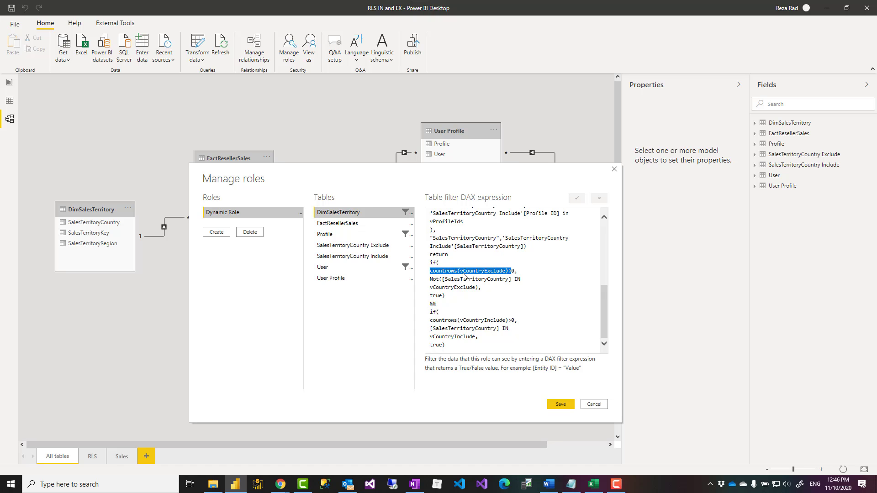
double_click(480, 271)
left_click(471, 281)
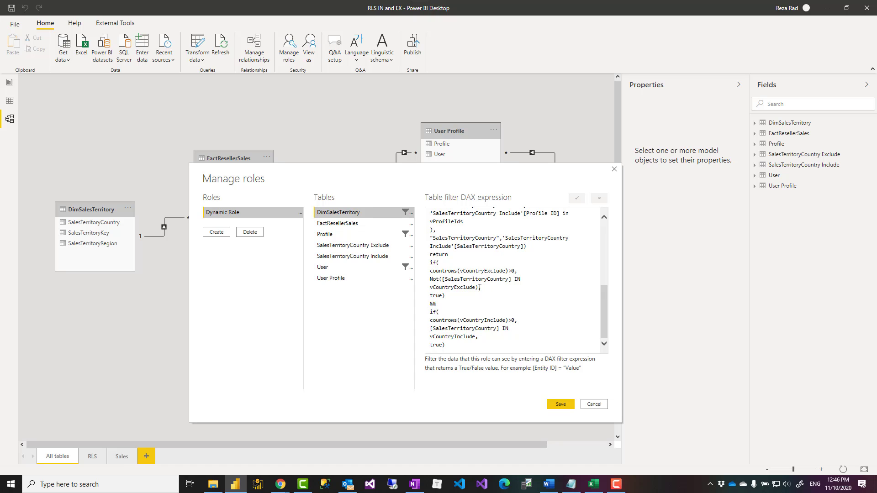
left_click_drag(479, 287, 430, 279)
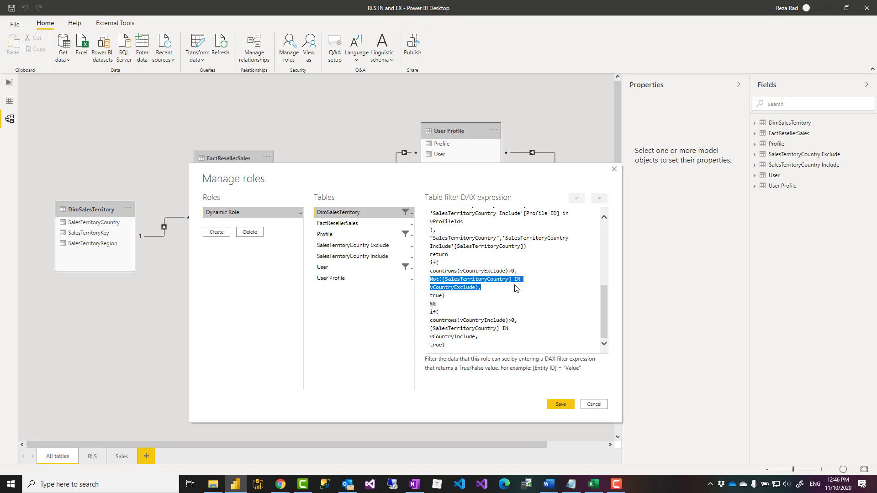
left_click(441, 284)
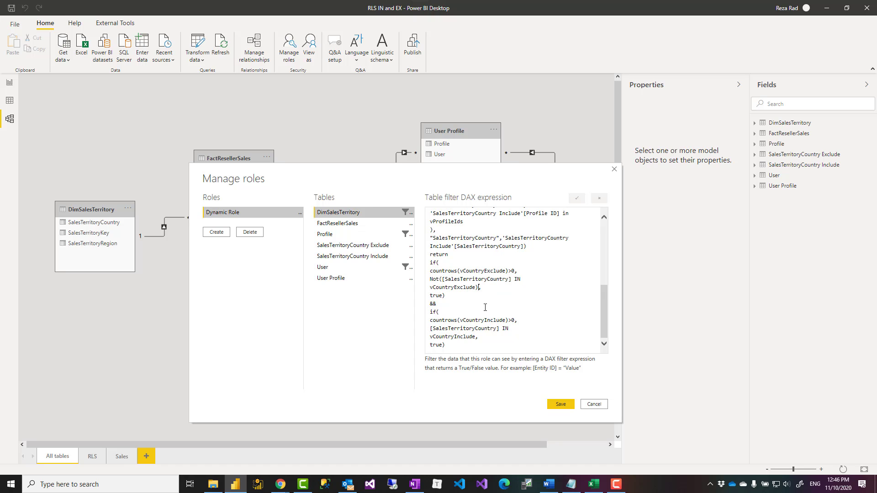
double_click(501, 320)
left_click(493, 329)
left_click_drag(442, 296, 434, 295)
left_click_drag(443, 345, 429, 263)
left_click(451, 299)
left_click_drag(449, 298, 430, 264)
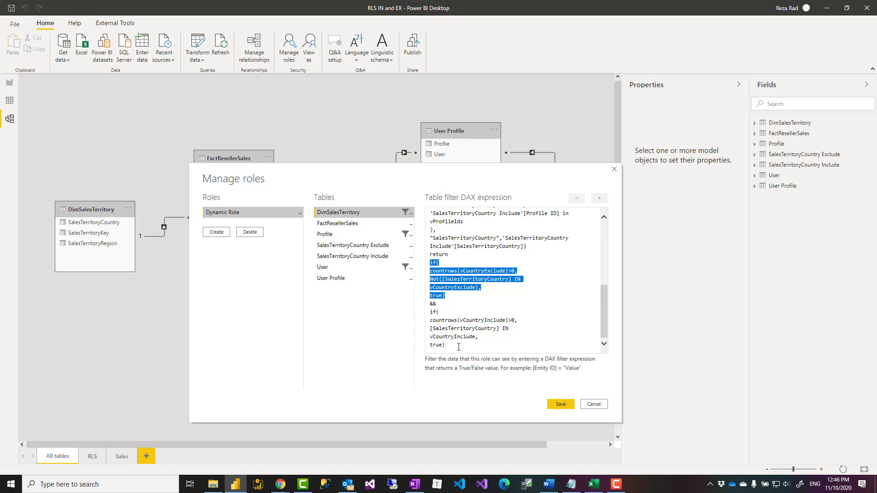
left_click(453, 295)
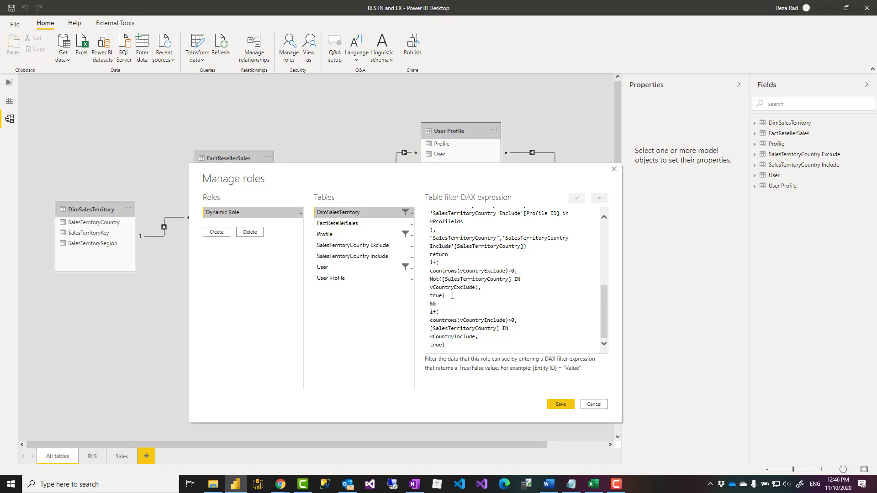
left_click_drag(430, 263, 451, 302)
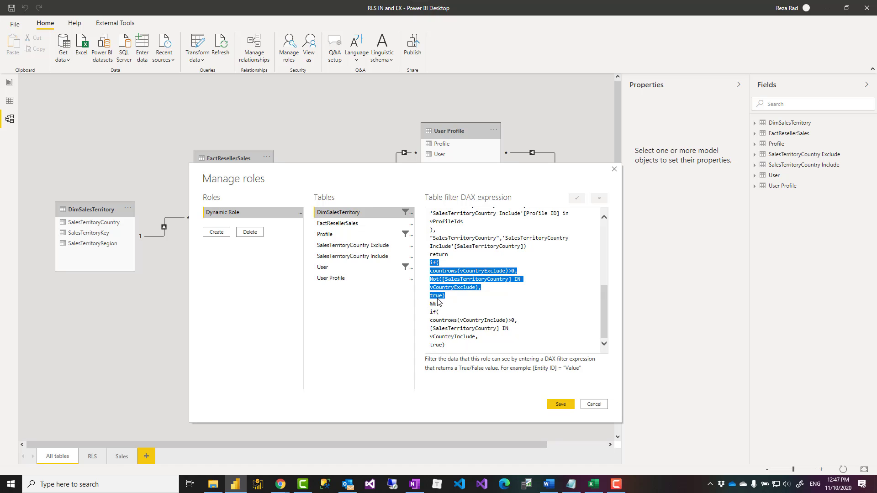
left_click_drag(430, 296, 439, 298)
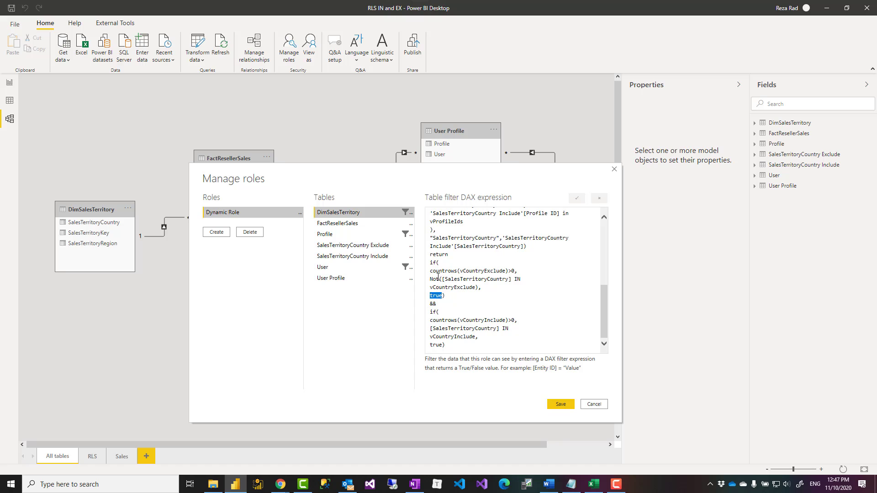
left_click(448, 296)
scroll(477, 300, "up", 4)
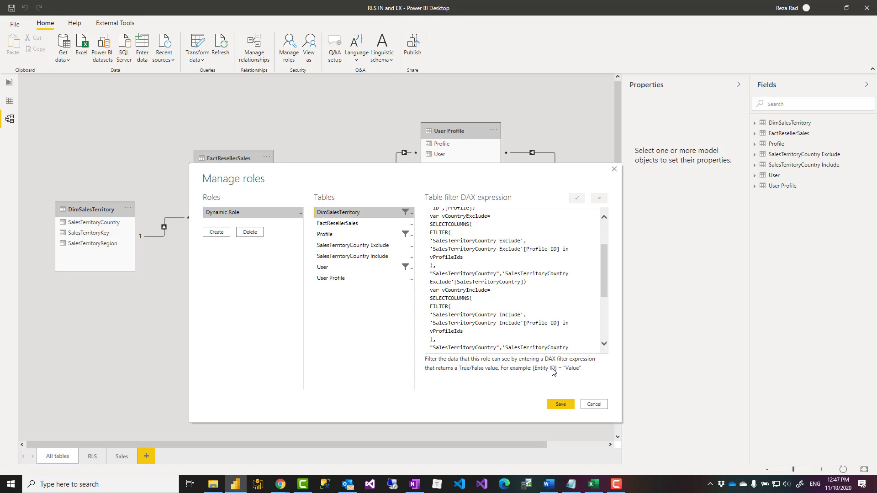
Step: Cancel Manage roles without saving and bring up the DRLS.xlsx workbook
left_click(593, 405)
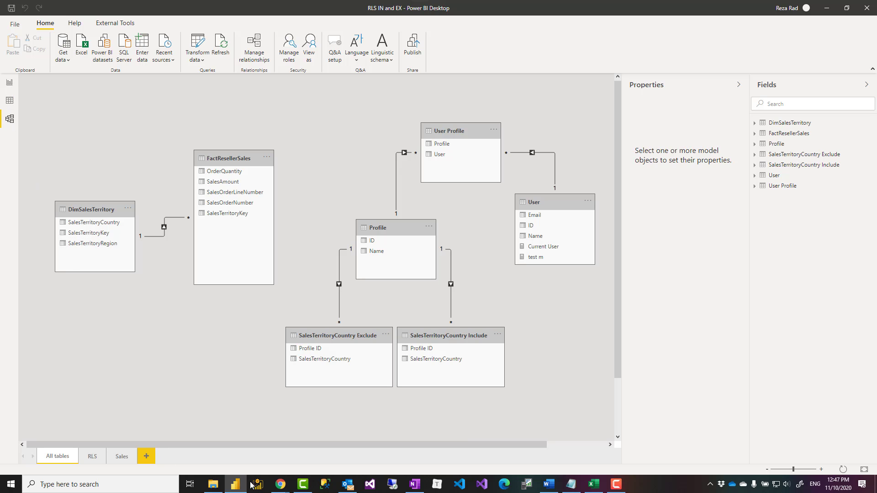
left_click(594, 484)
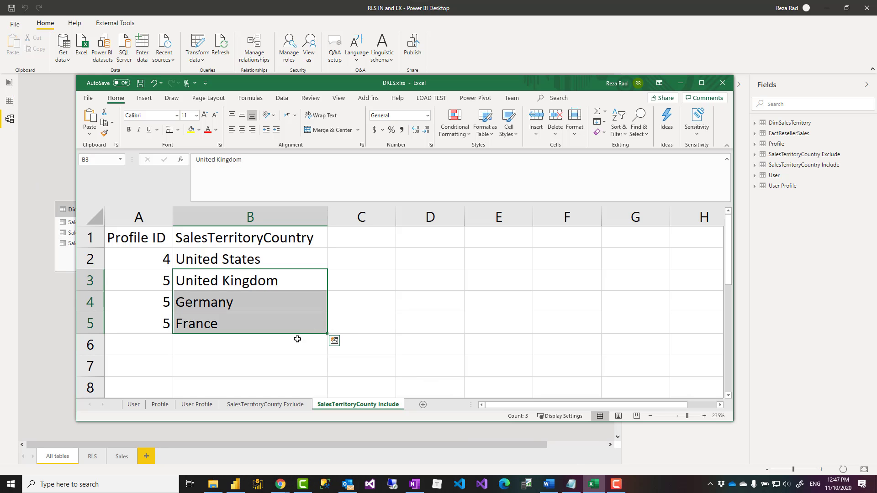
left_click(283, 346)
Step: On the User Profile sheet, show user 1 is assigned profiles 4 and 5
left_click(195, 404)
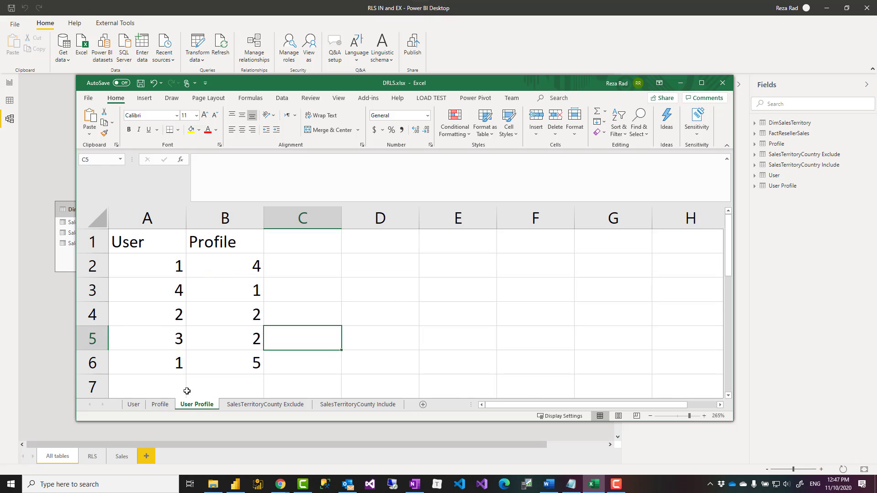
left_click(165, 267)
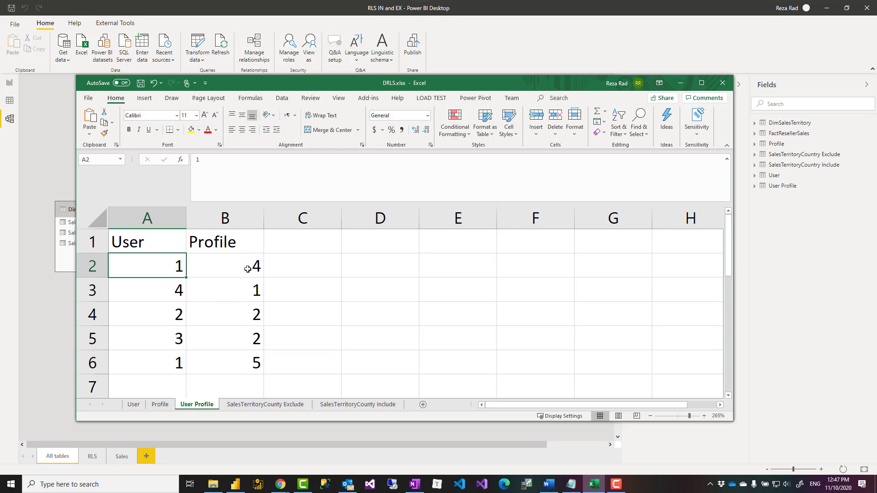
left_click(246, 269)
left_click(173, 361)
left_click(237, 360)
left_click(254, 265)
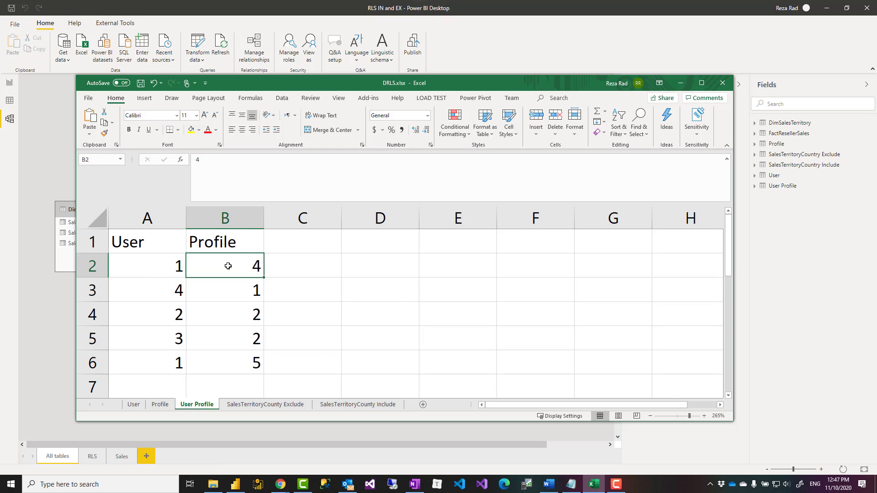
left_click(172, 269)
left_click(178, 359)
left_click(254, 362)
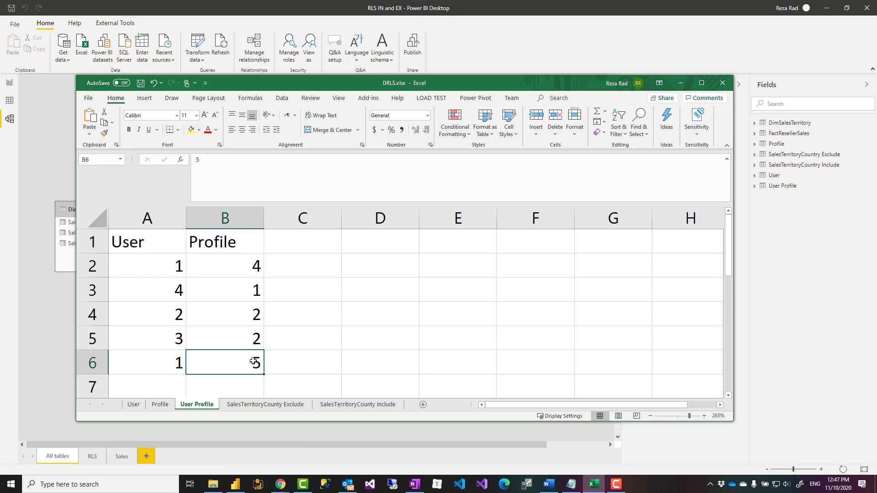
left_click(251, 267)
left_click(253, 361)
Step: Identify profiles 4 and 5 as USA Only and UK and Europe Only, then return to Report view
left_click(166, 405)
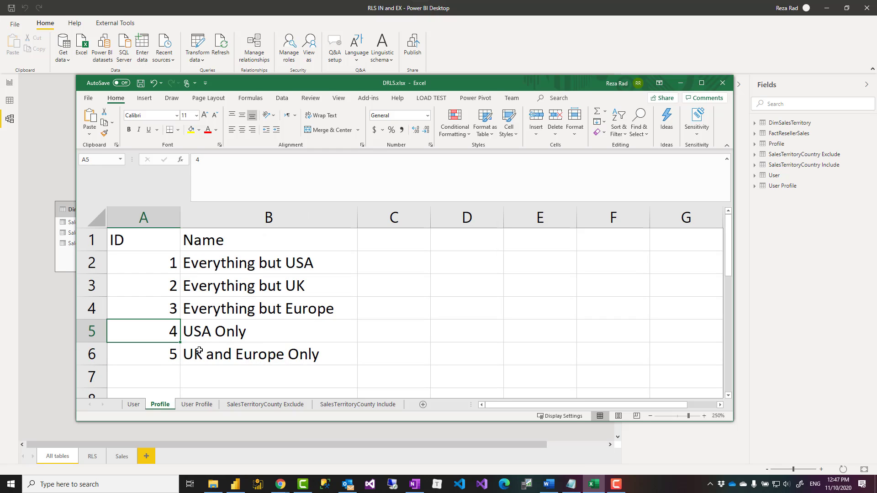
left_click(241, 332)
left_click(170, 355)
left_click(203, 358)
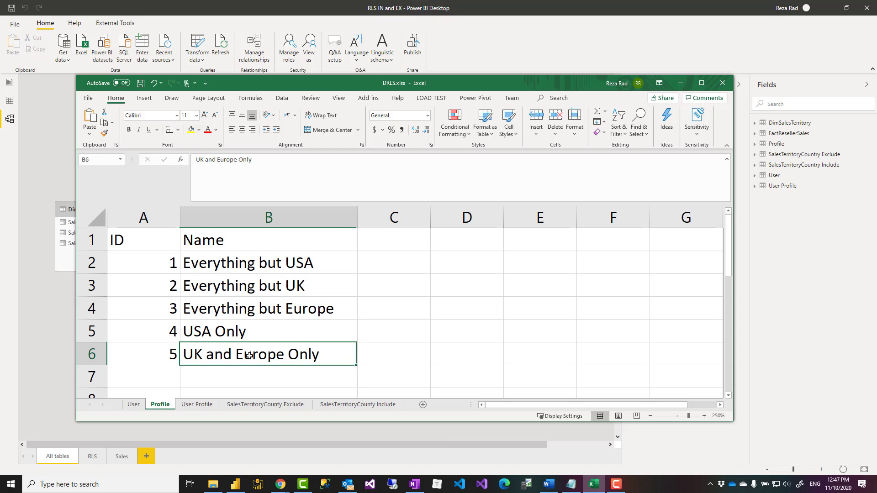
left_click(357, 405)
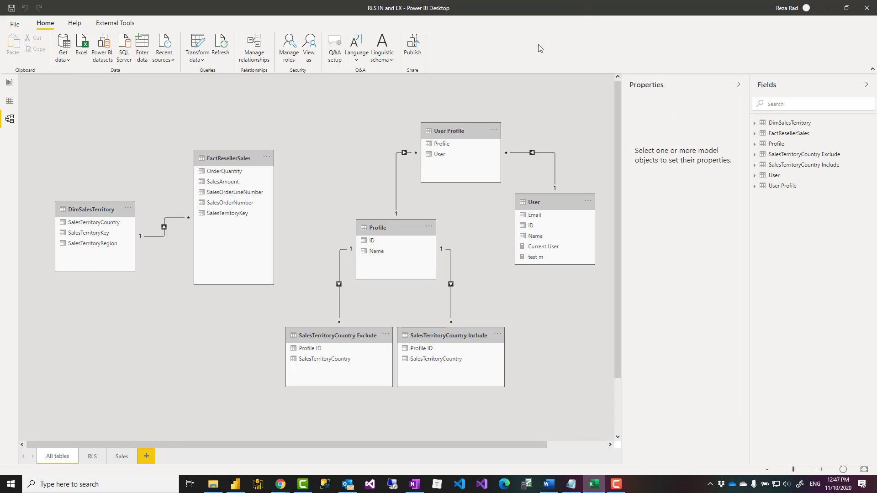
left_click(546, 42)
left_click(9, 83)
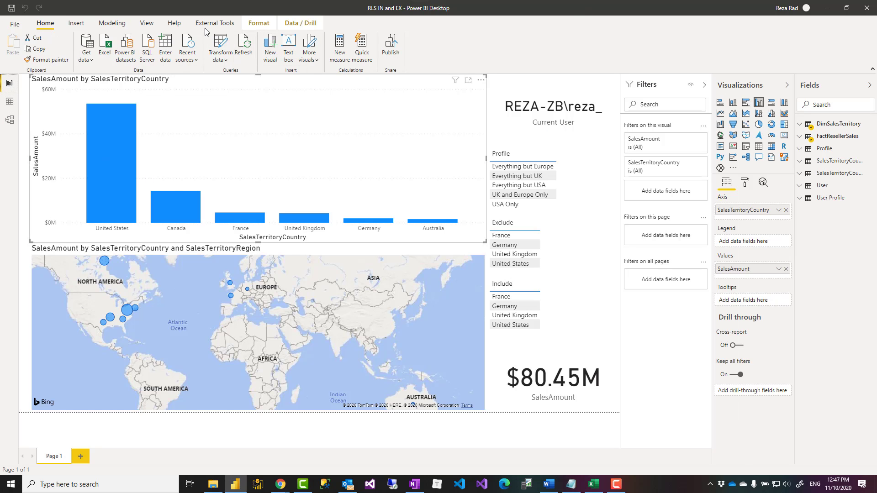
Step: View the report as Dynamic Role using Modeling > View as
left_click(112, 22)
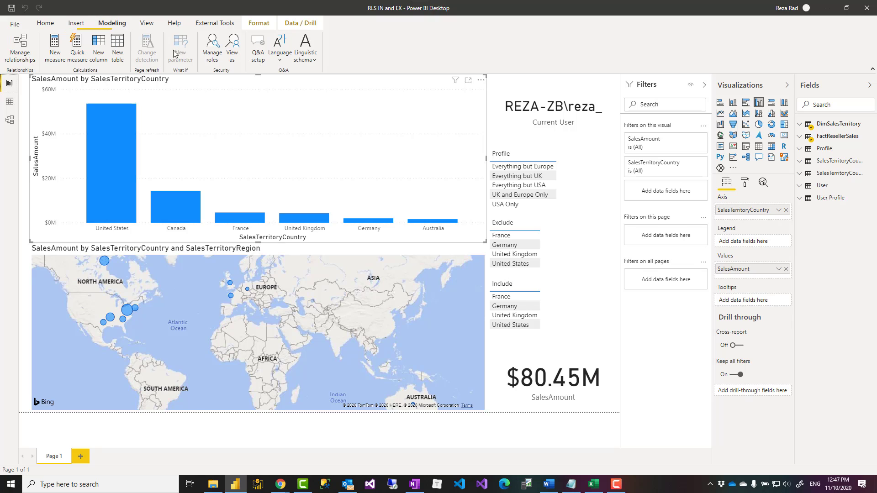
left_click(232, 50)
left_click(378, 211)
left_click(463, 309)
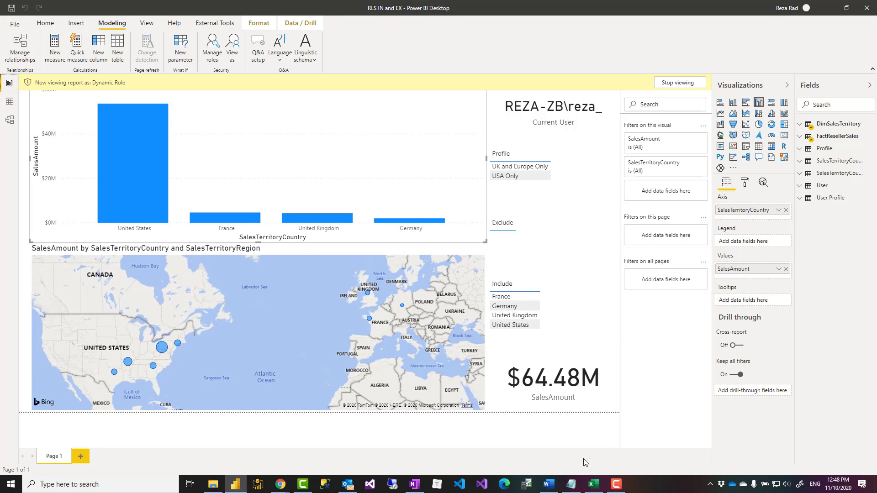
Step: Change user 1's profiles in B2 and B6 from 4 and 5 to 1 and 2, then save
left_click(594, 484)
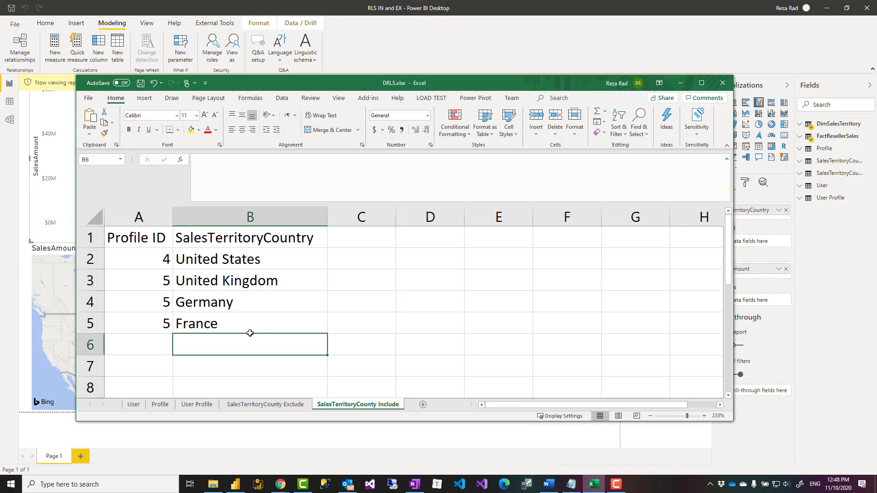
left_click(203, 404)
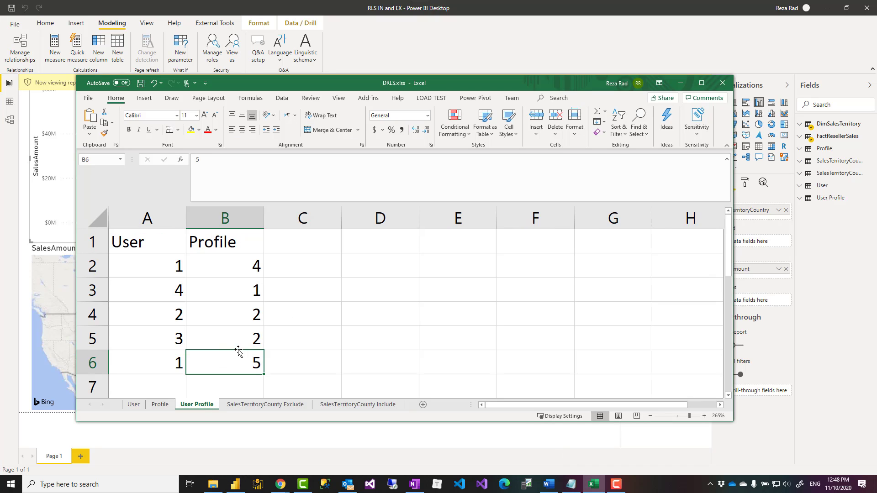
left_click(245, 265)
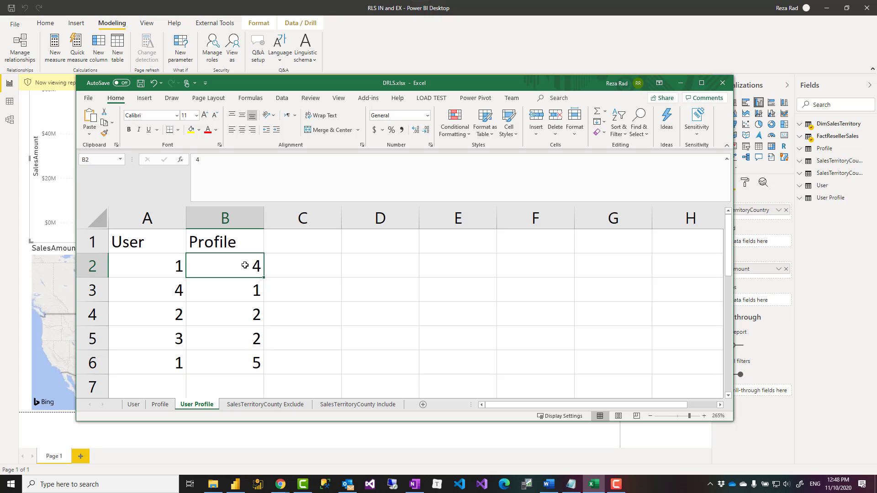
type("1")
left_click(251, 362)
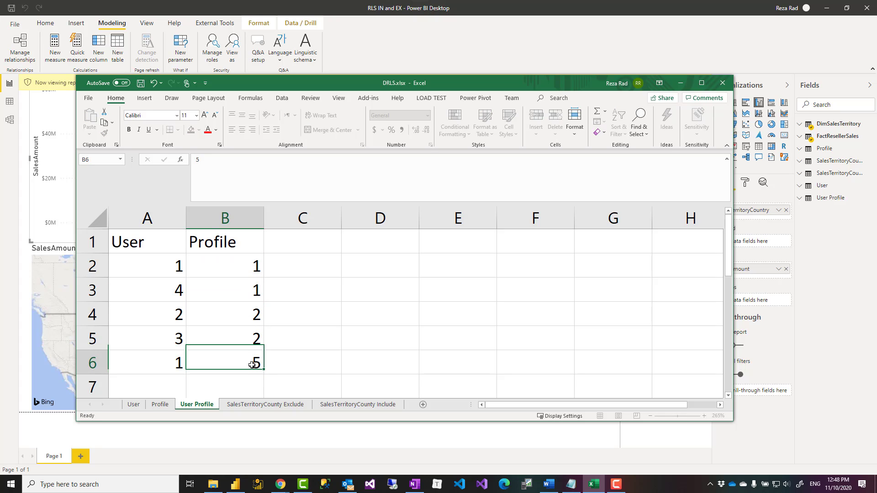
type("2")
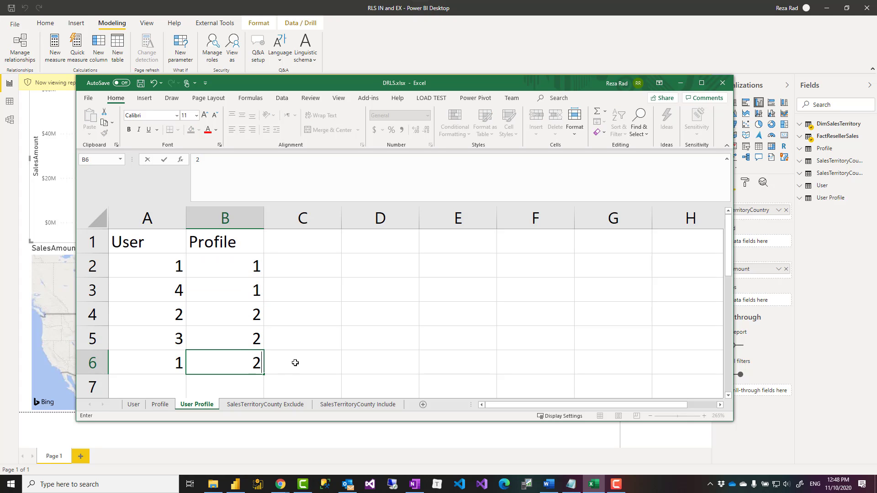
left_click(293, 362)
left_click(174, 404)
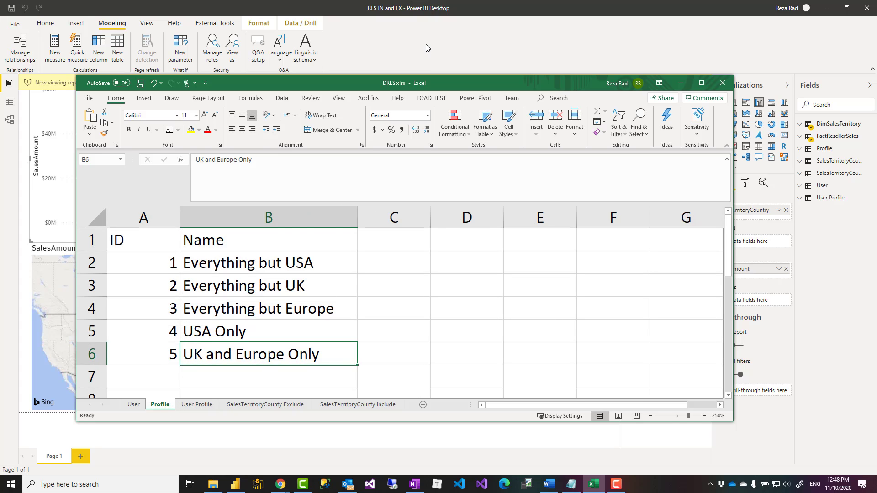
key("ctrl+s")
Step: Refresh the data in Power BI, check the re-filtered report, then switch to Model view
left_click(330, 62)
left_click(45, 23)
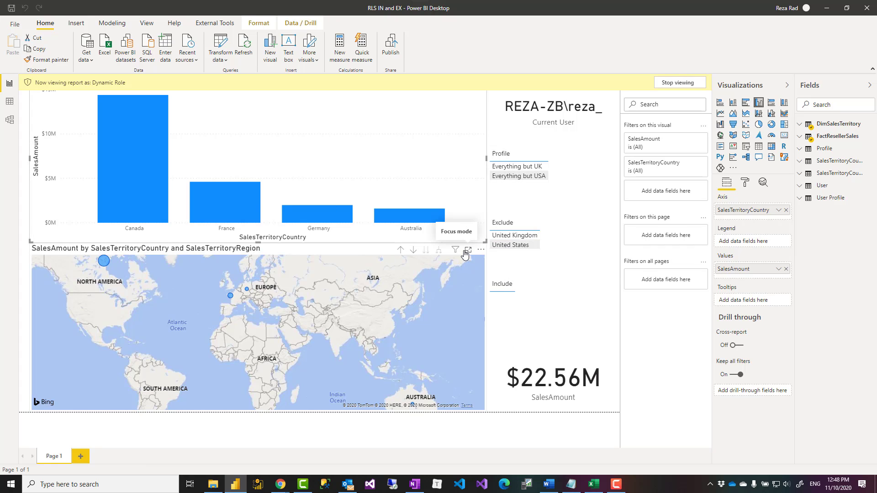
left_click(9, 120)
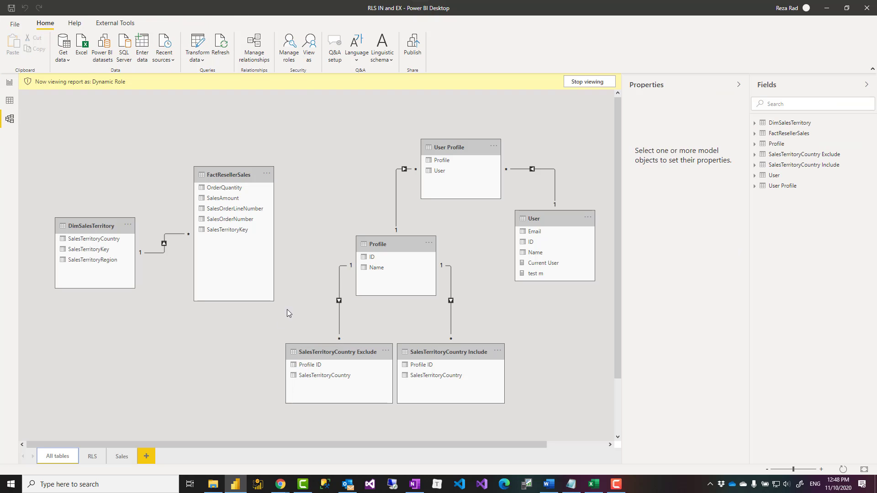